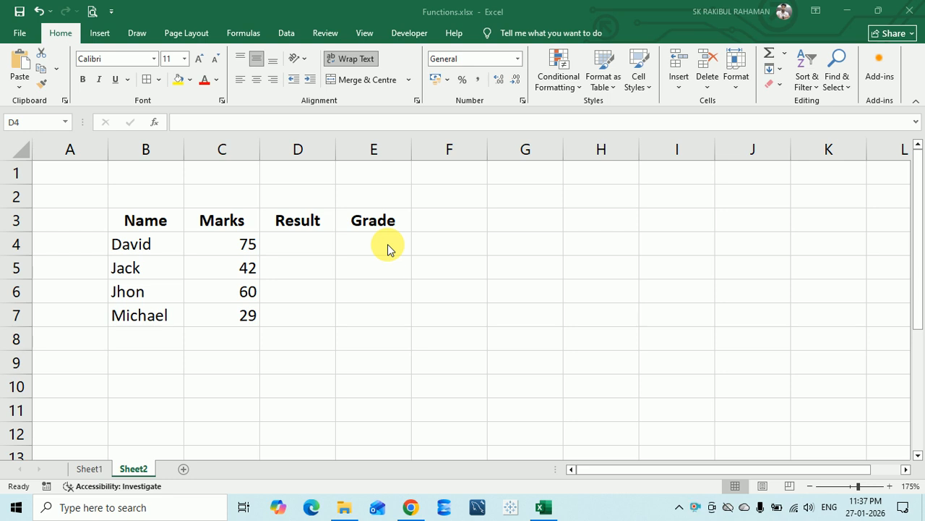
Enter the formula =IF(C4>=30,"Pass","Fail") in cell D4 of the Result column.
click(297, 244)
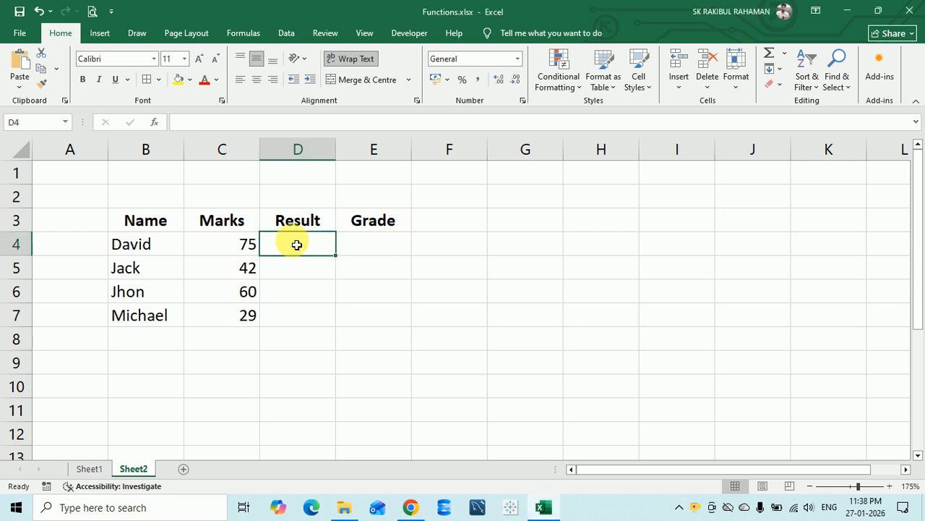
text(=if)
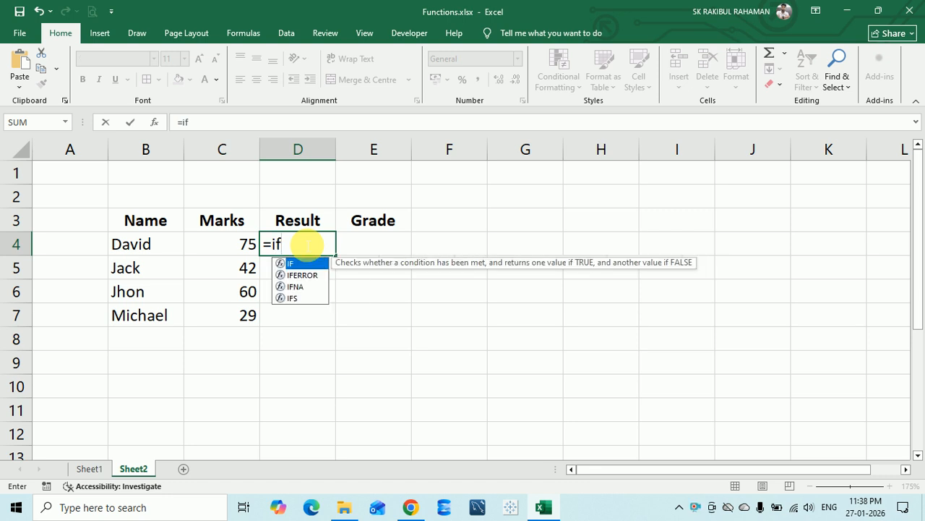
key(Tab)
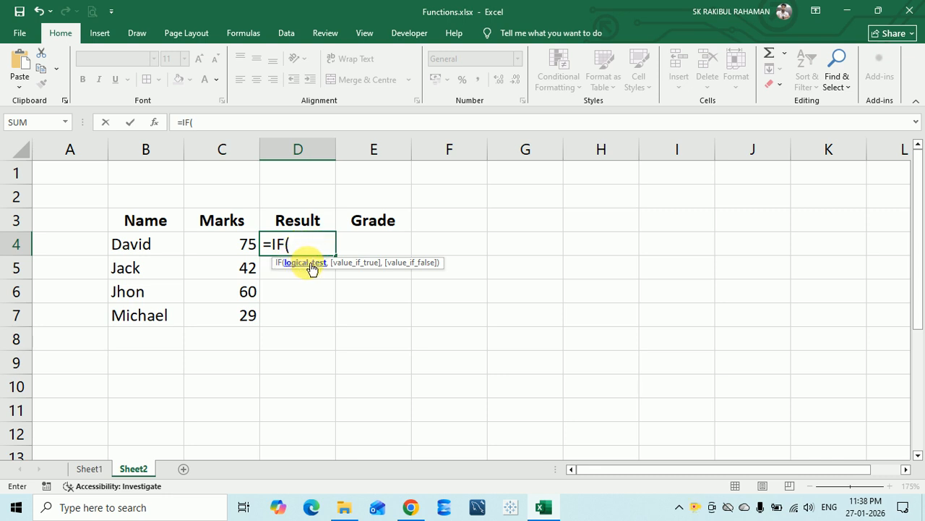
click(233, 248)
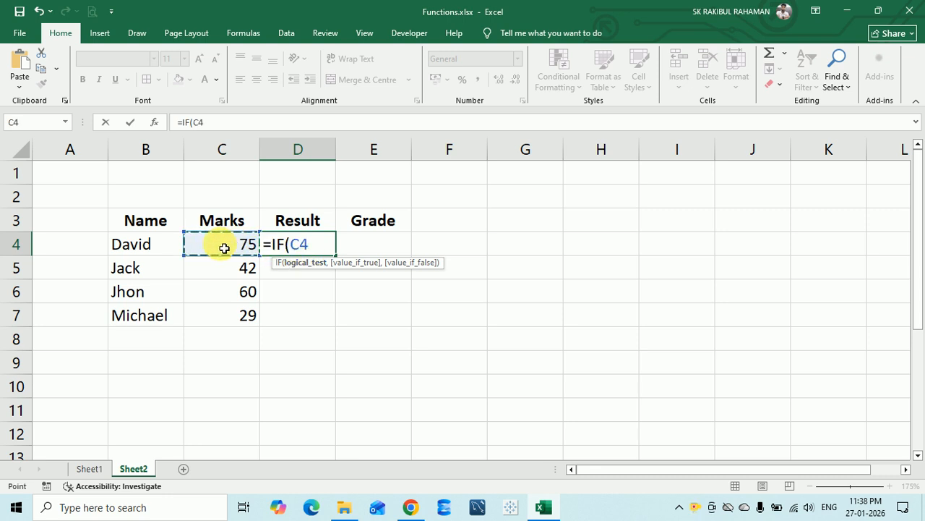
text(>)
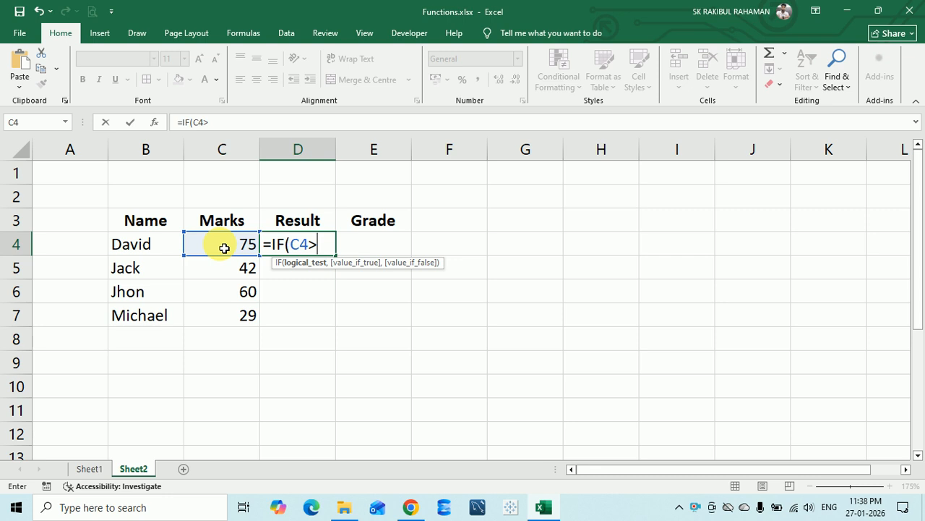
text(=30)
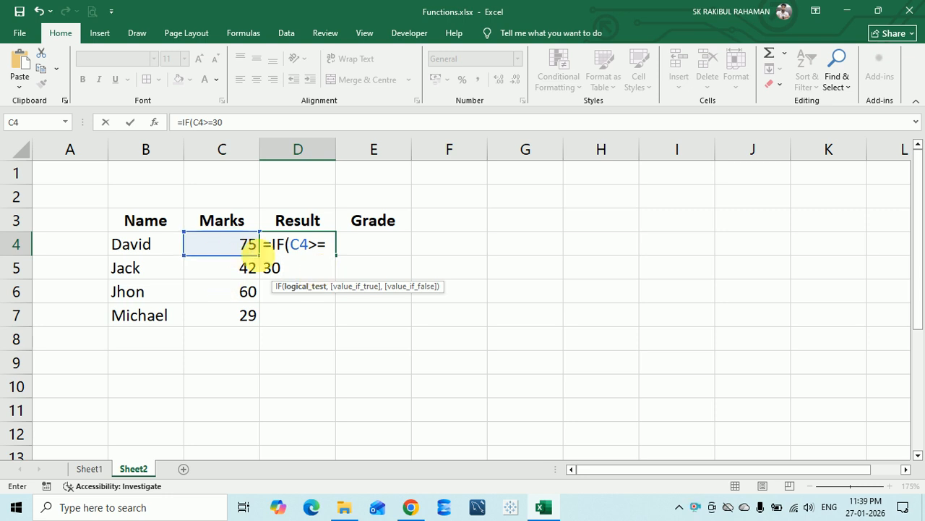
text(,)
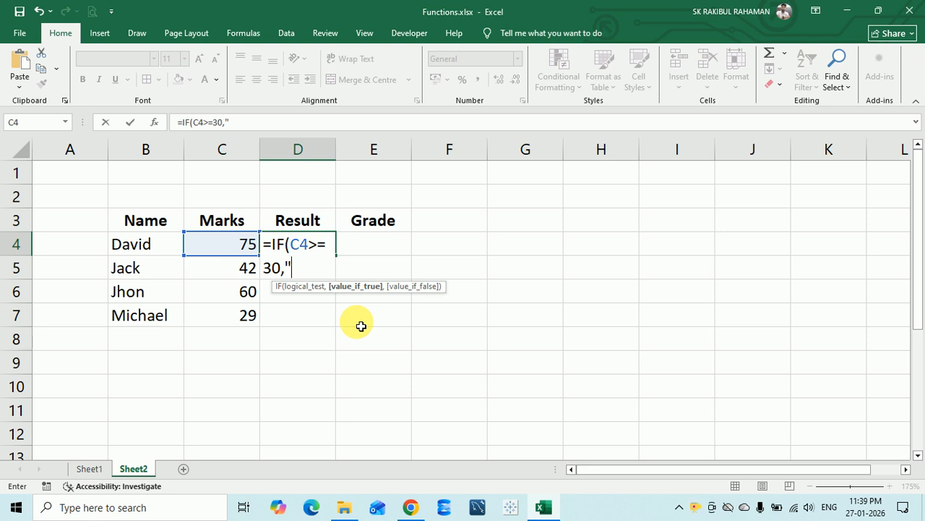
text(Pass",)
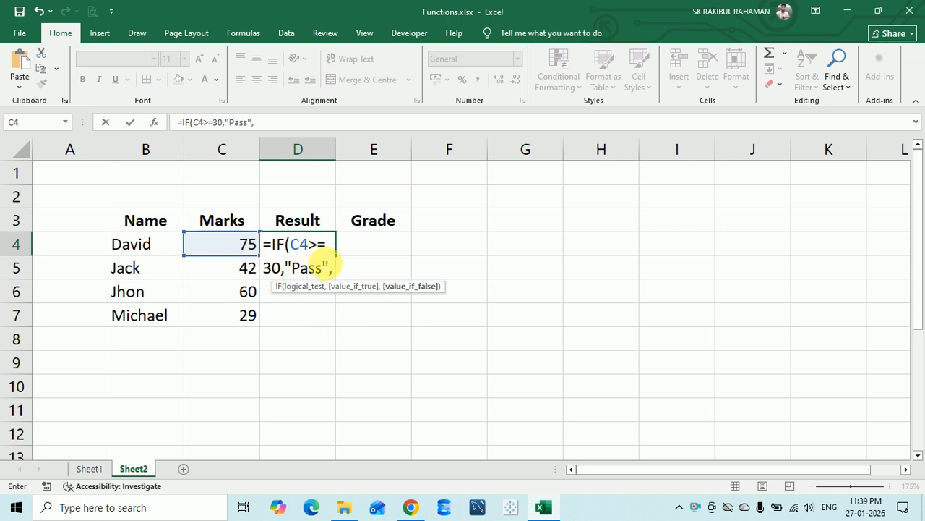
text(")
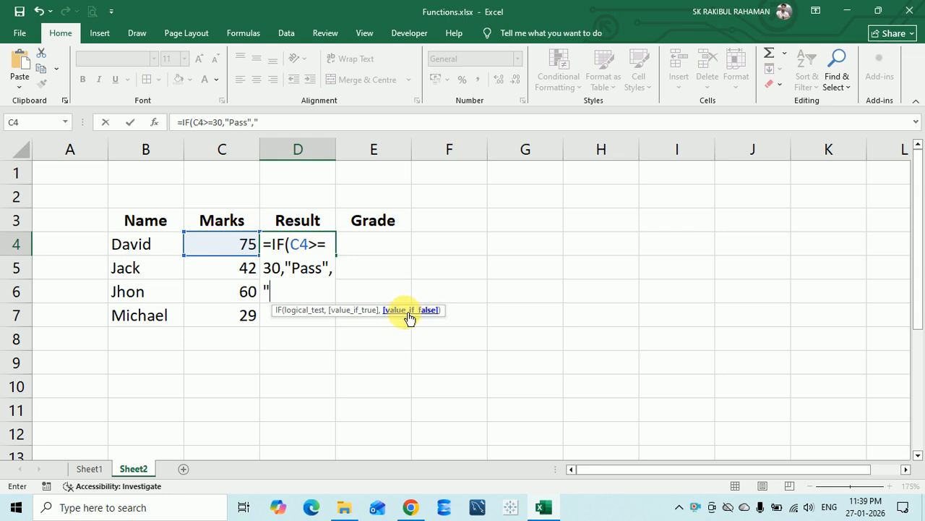
text(Fail)
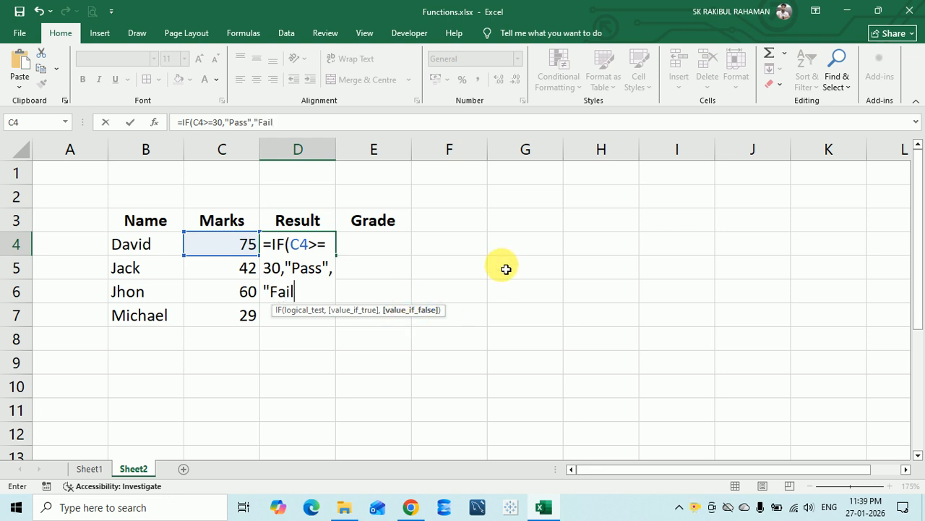
text(ed)
key(BackSpace)
key(BackSpace)
text(")
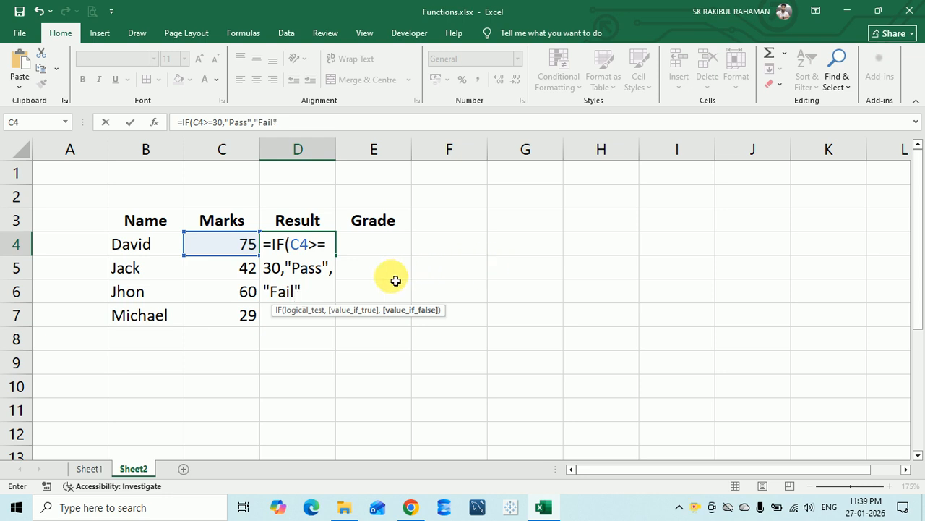
text())
key(Return)
Centre the content of D4 horizontally and fill its formula down through D7.
click(298, 243)
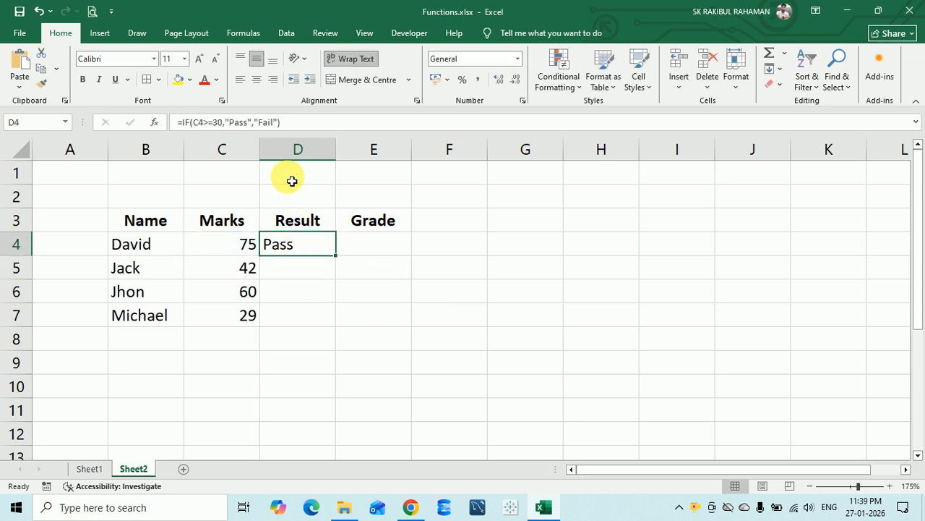
click(257, 80)
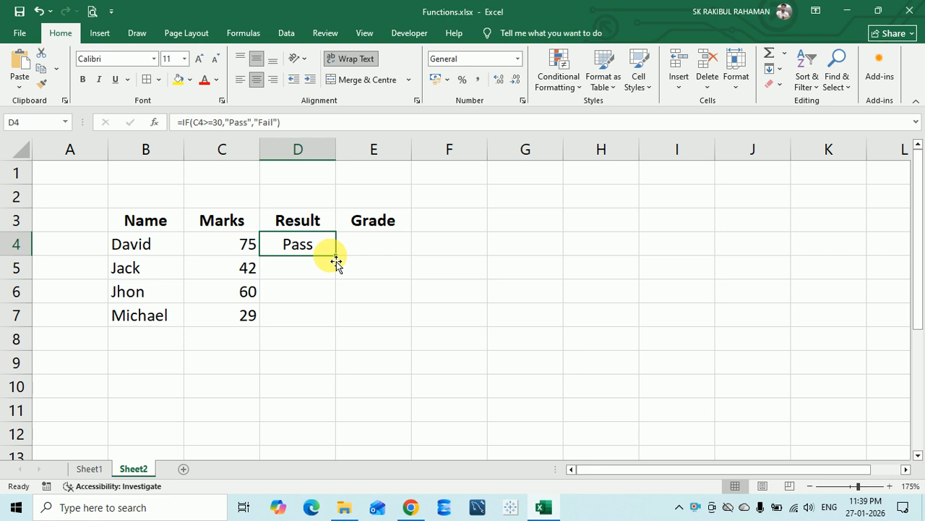
click(311, 272)
click(224, 244)
click(314, 246)
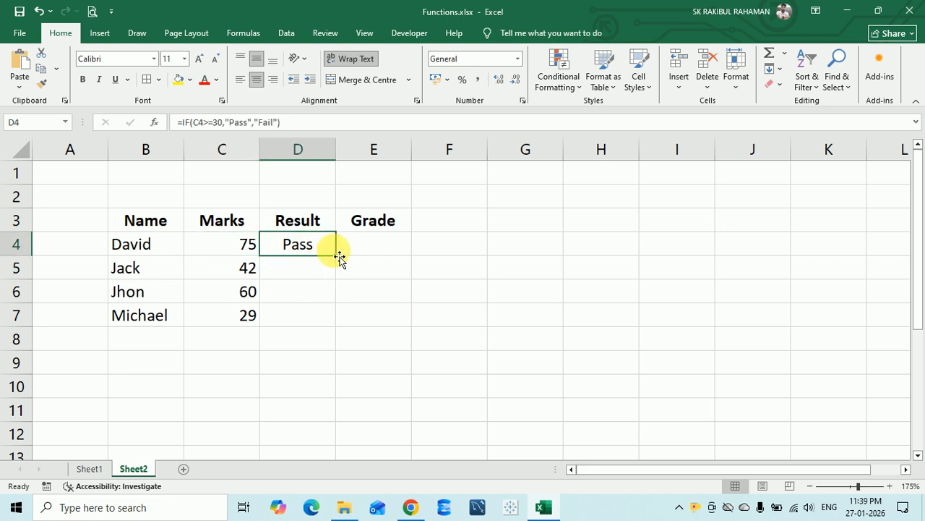
drag(339, 258, 329, 319)
Check the filled results against the names and marks in rows 4 to 7, and inspect the formula in D7.
click(319, 294)
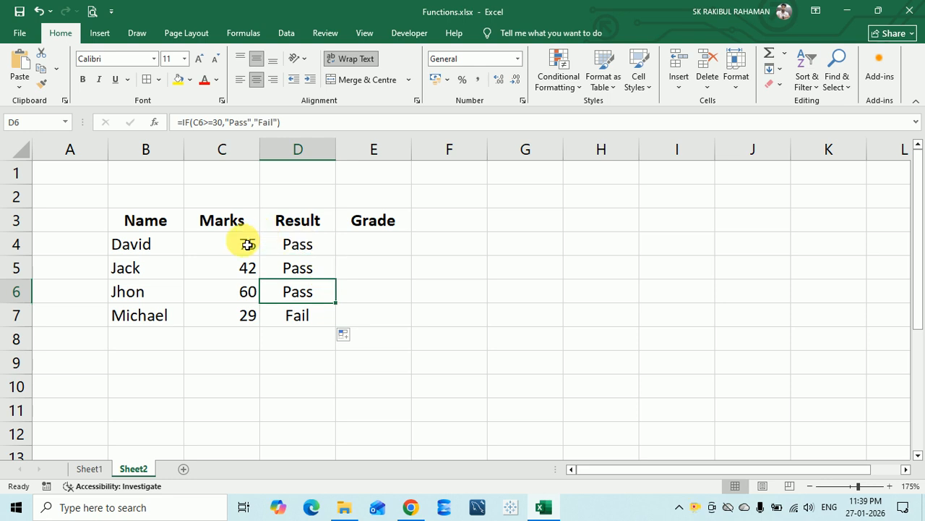
drag(172, 245, 156, 295)
click(162, 316)
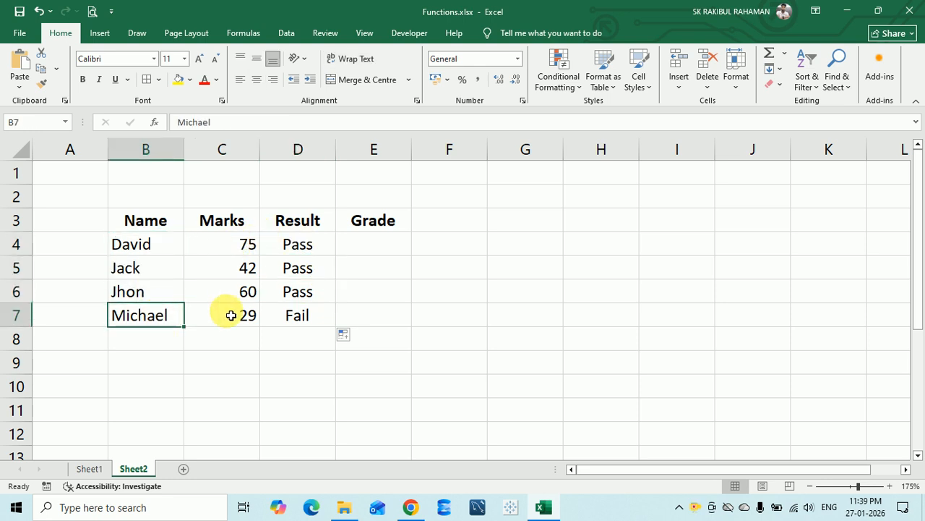
click(318, 313)
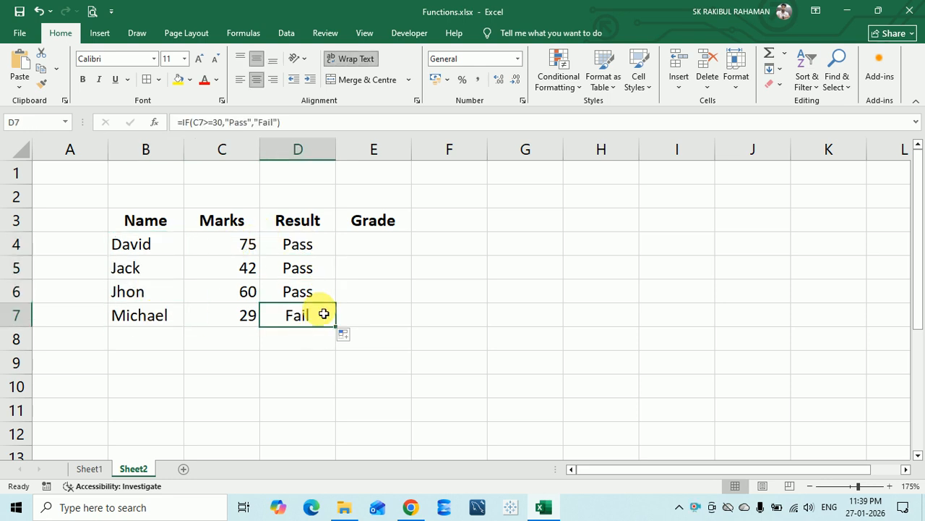
click(212, 317)
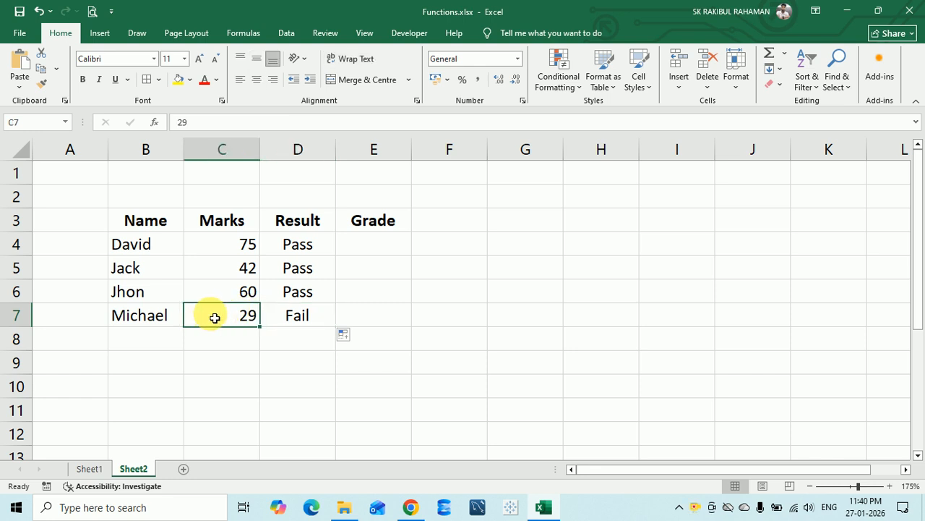
click(287, 320)
double_click(286, 320)
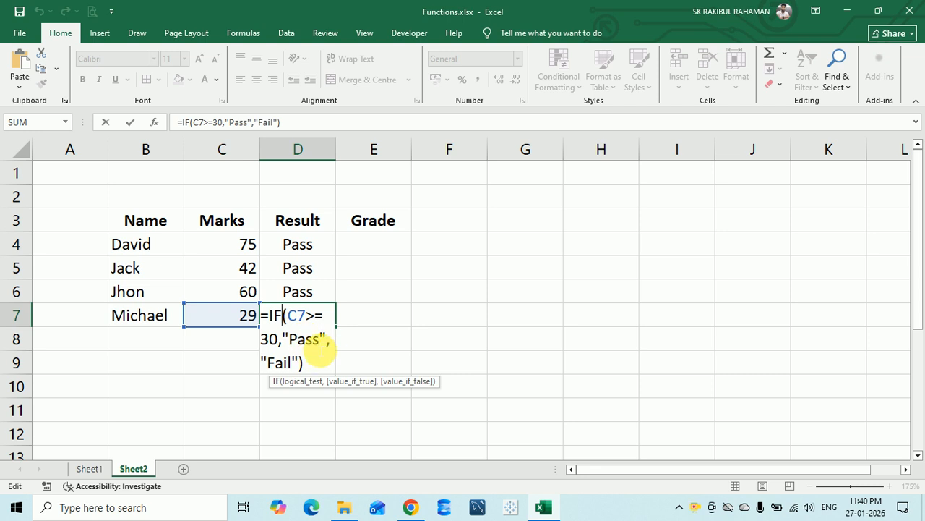
key(ctrl+Return)
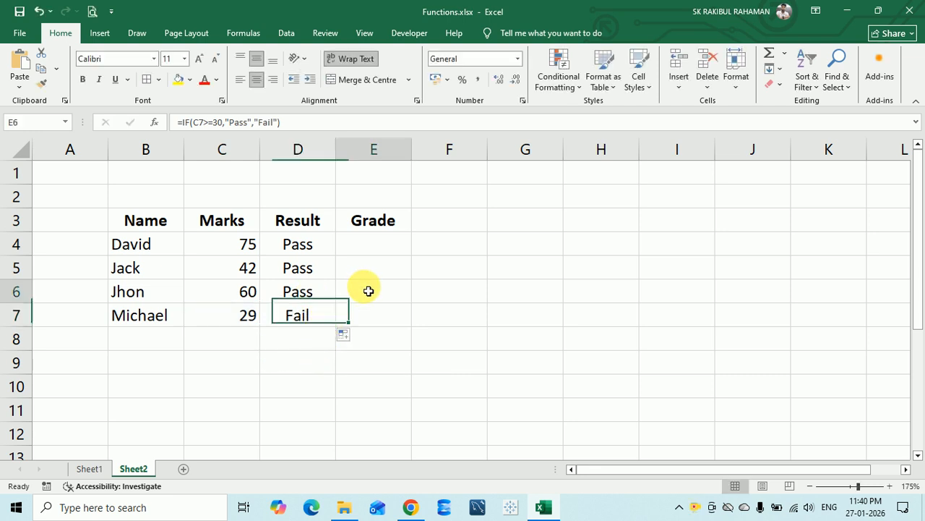
click(365, 290)
click(308, 246)
Test the result formula in D7 by setting the marks in C7 to 30 and back to 29.
click(243, 311)
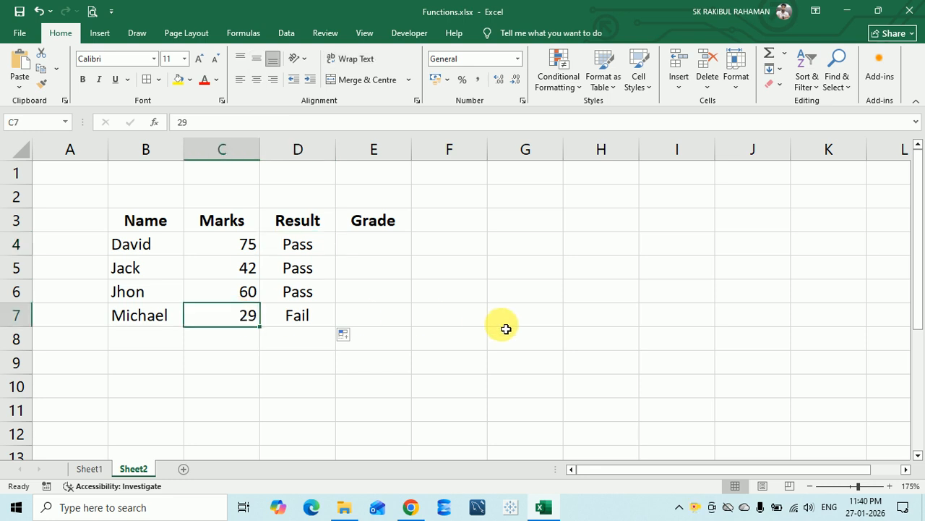
text(30)
key(Return)
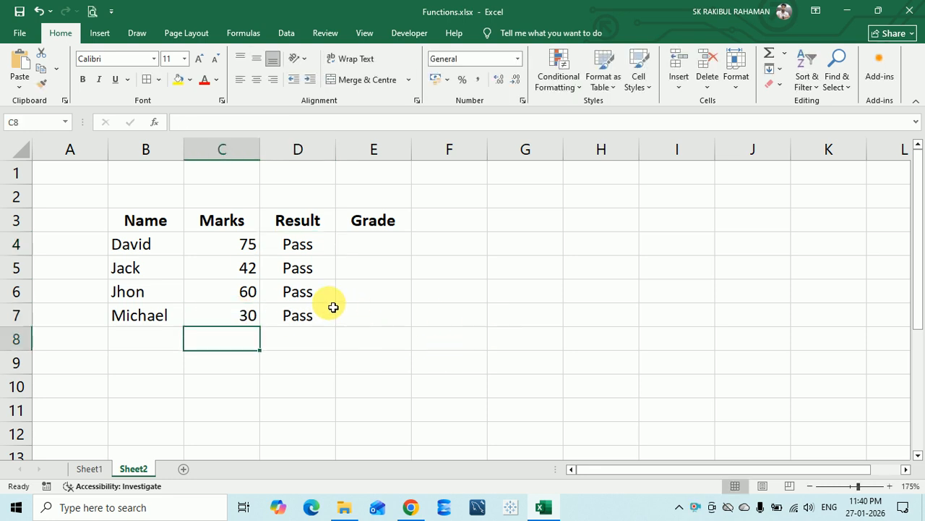
click(242, 313)
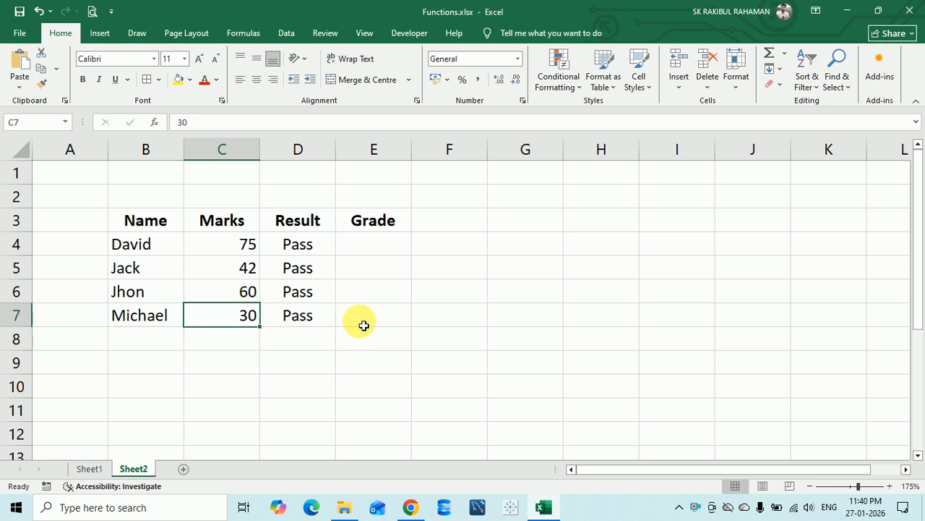
text(29)
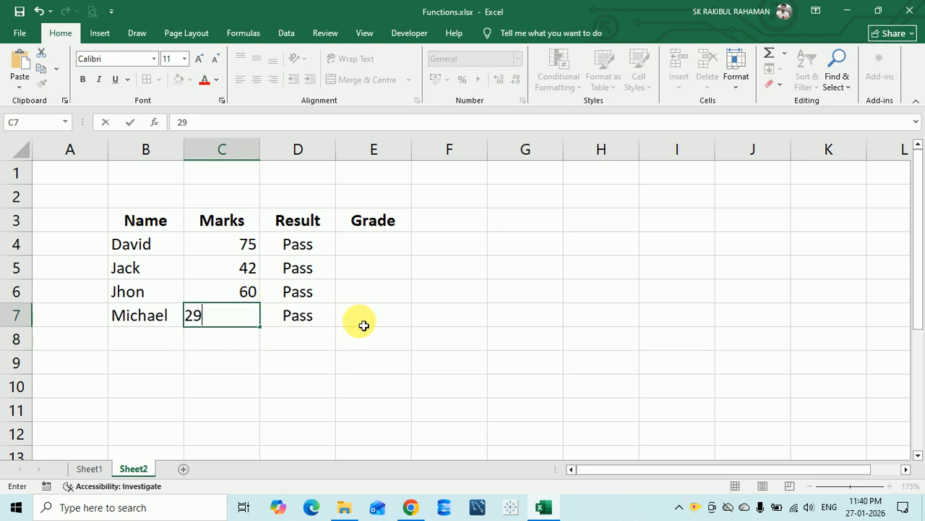
key(Return)
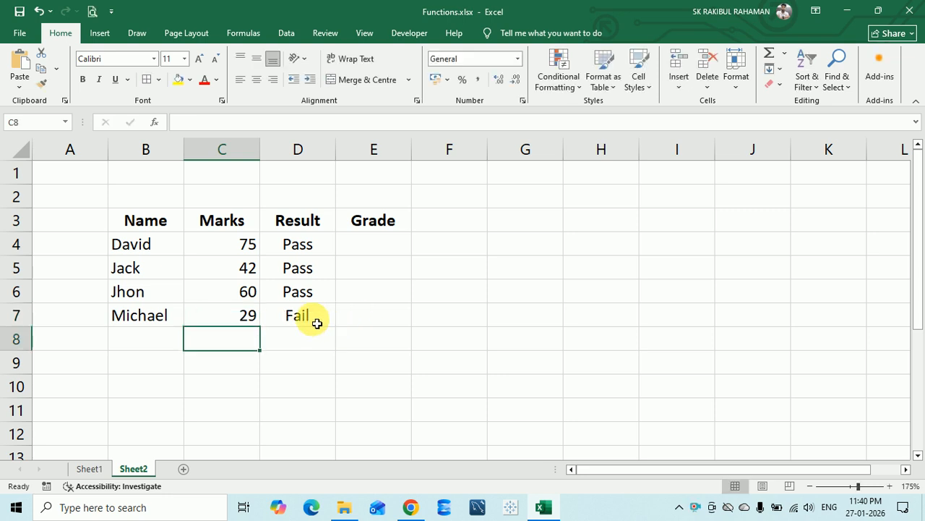
Test the result formula in D4 by setting the marks in C4 to 28, and undo that change.
click(245, 244)
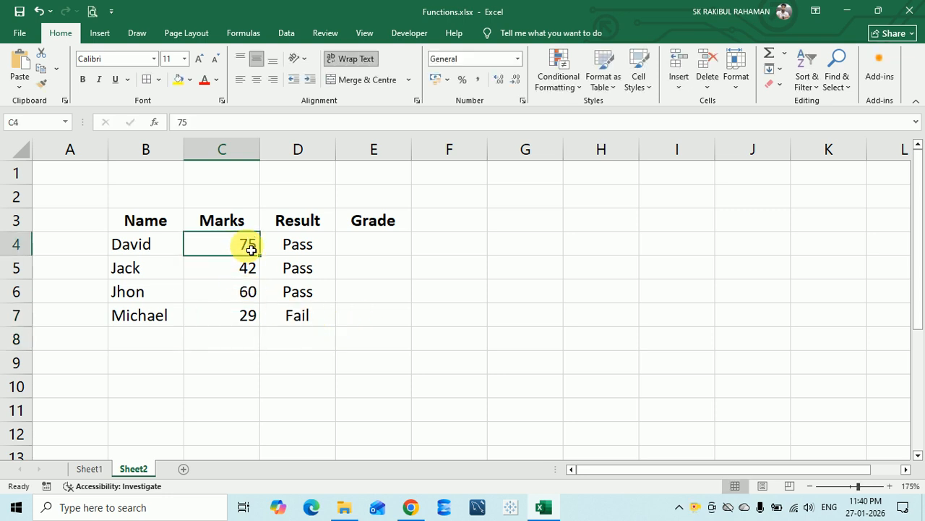
text(28)
key(Return)
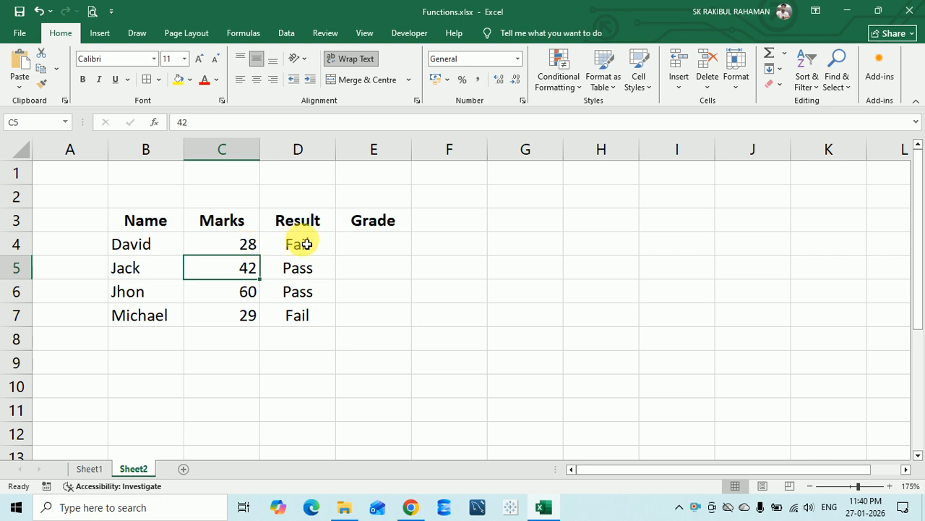
key(ctrl+z)
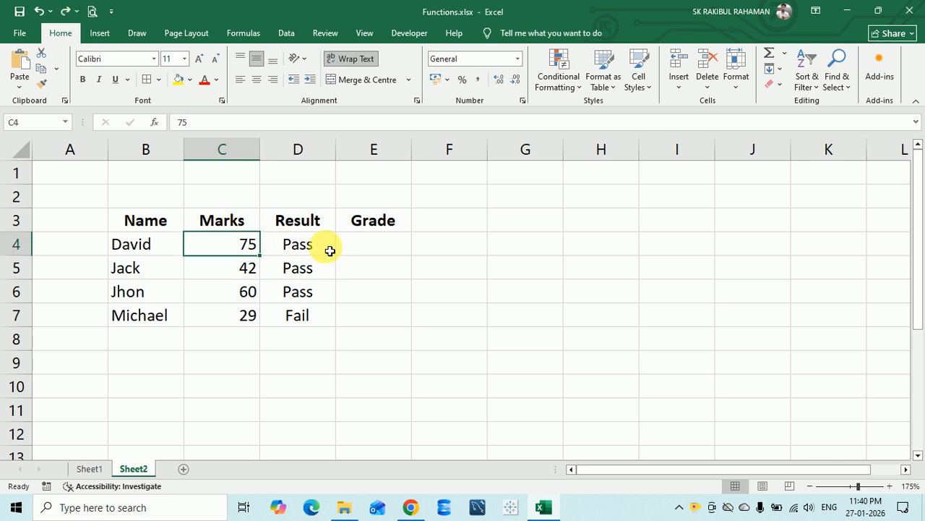
click(330, 250)
Enter the formula =IF(C4>=70,"A+","P") in cell E4 of the Grade column.
click(372, 243)
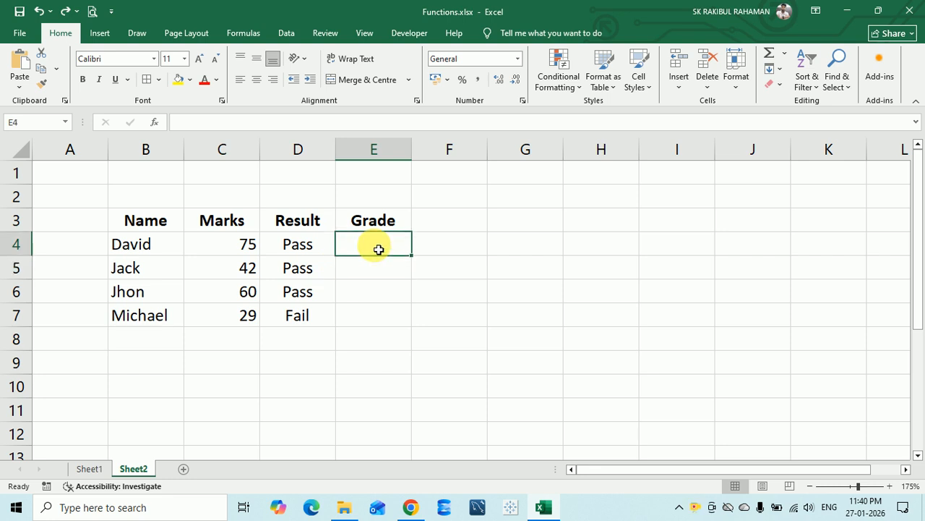
text(=)
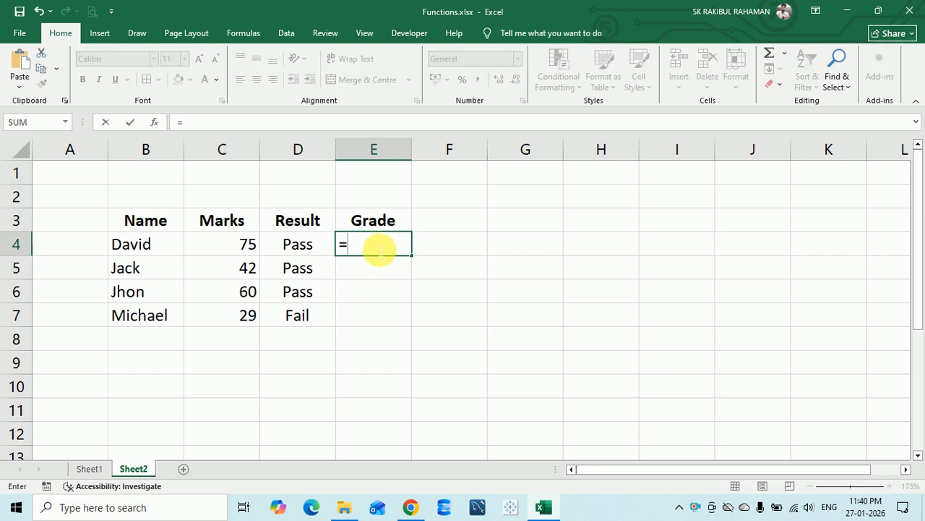
text(if)
key(Tab)
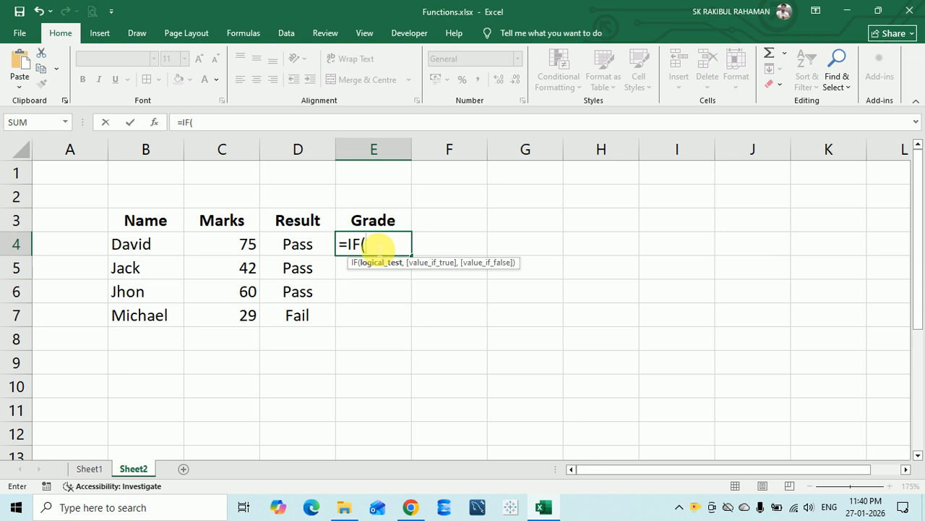
click(229, 247)
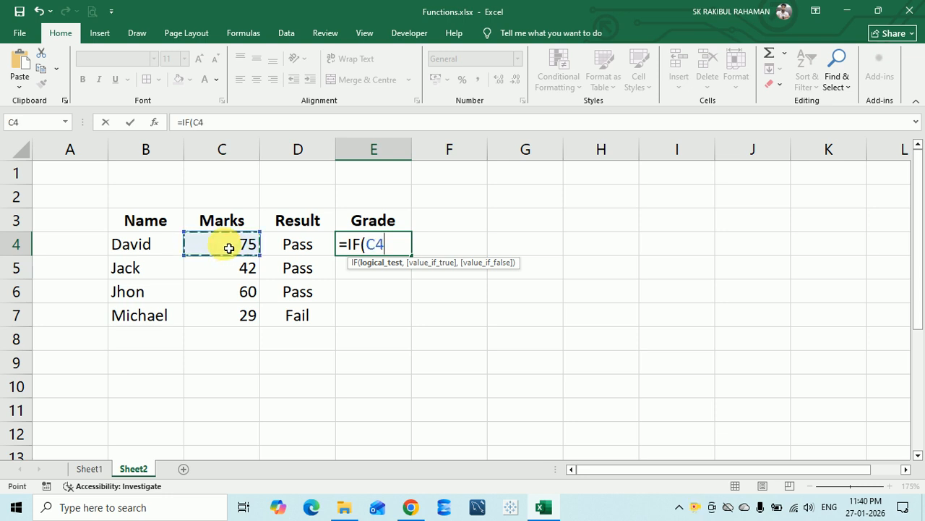
text(>)
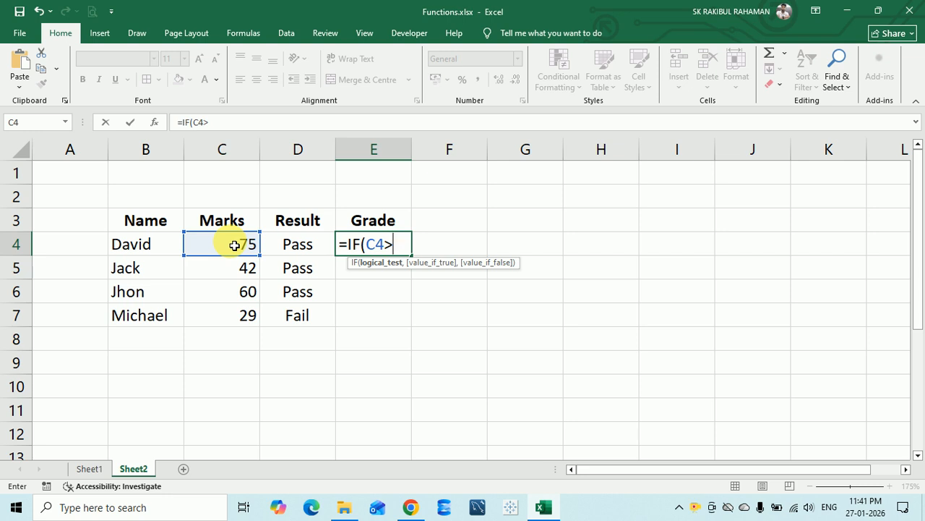
text(=70,)
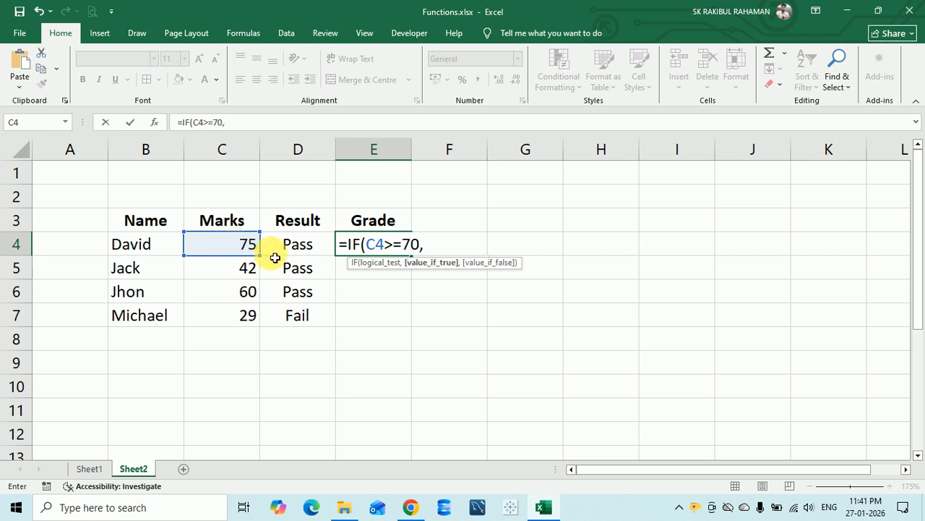
text(")
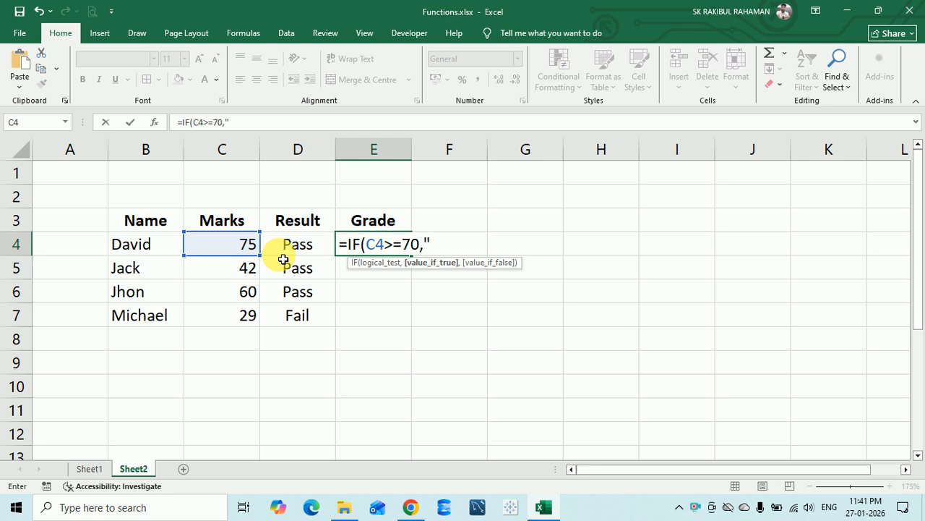
text(A+",)
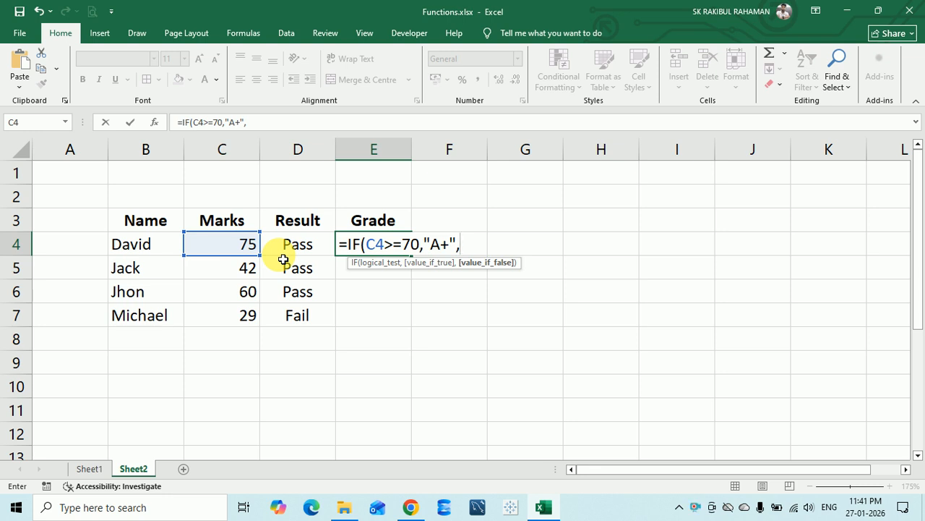
text(P)
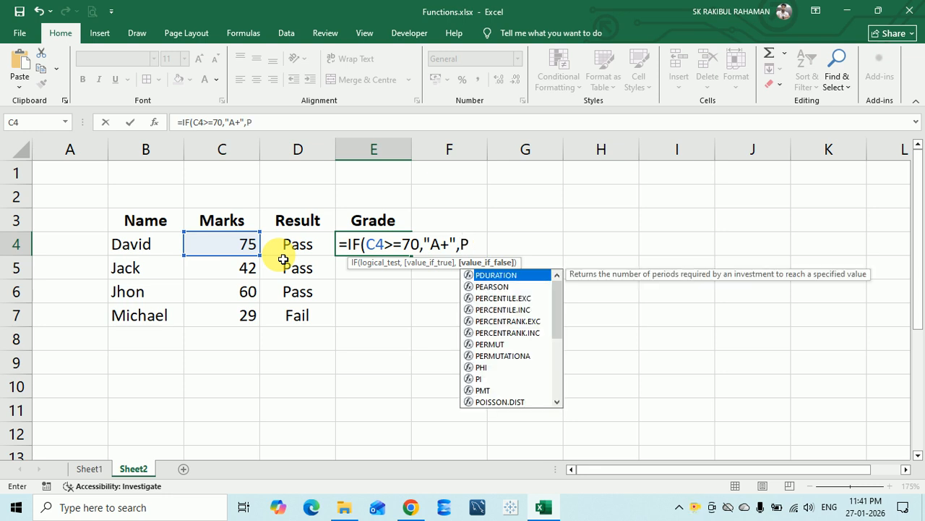
key(BackSpace)
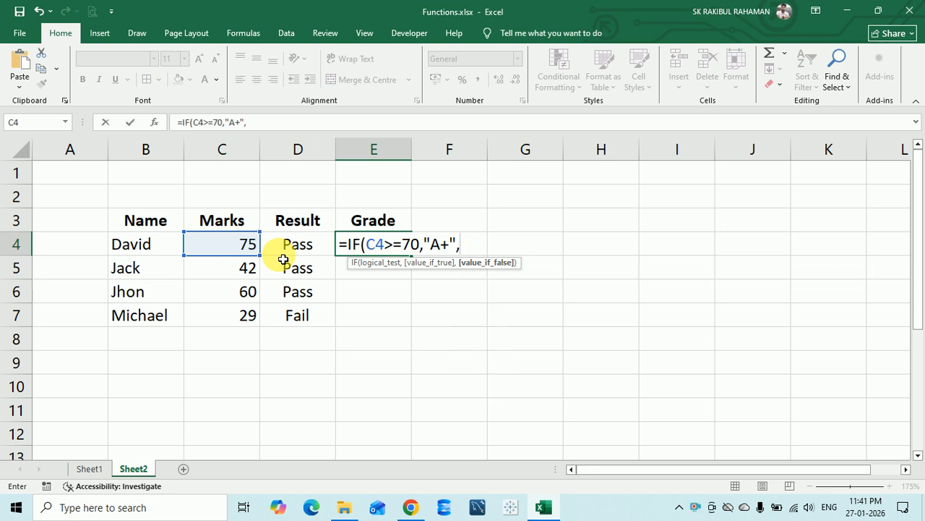
text(P)
key(BackSpace)
text("P"))
key(Return)
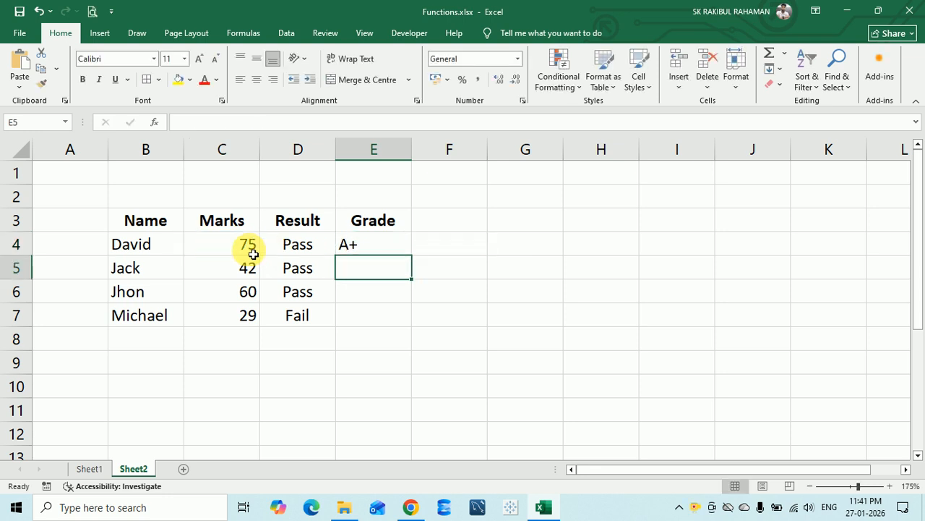
Fill the grade formula from E4 down through E7 and select E6 to check its copy.
click(380, 244)
drag(412, 255, 402, 333)
click(386, 293)
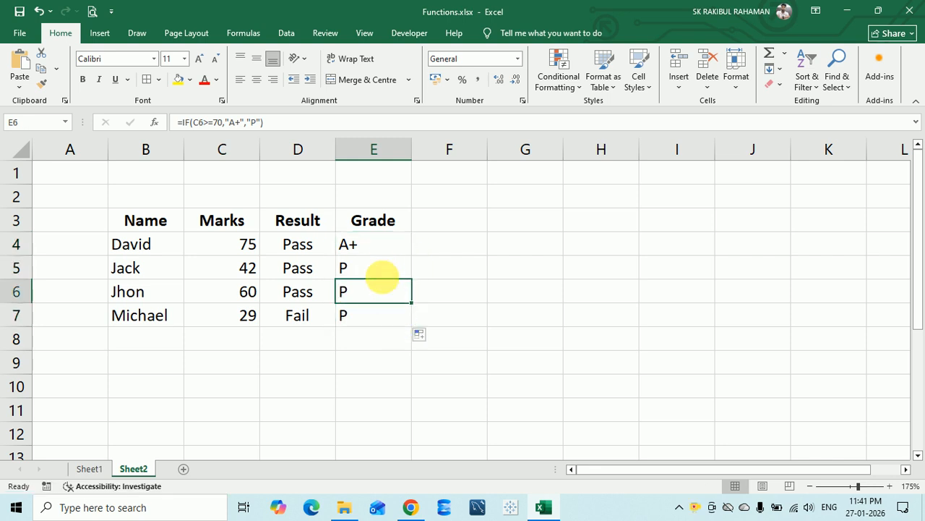
Inspect the grade formula in E4 and compare its condition and outcomes with the marks in C4 and C6.
click(383, 243)
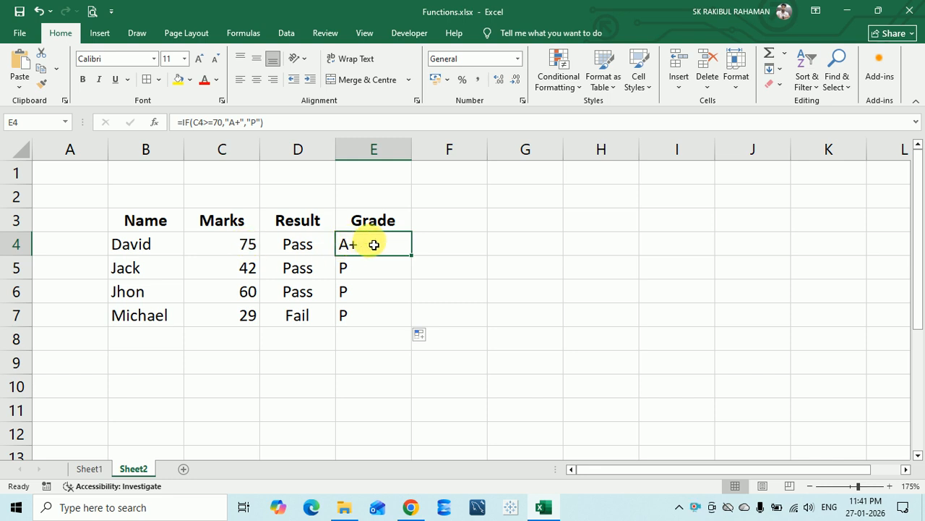
click(235, 244)
click(359, 247)
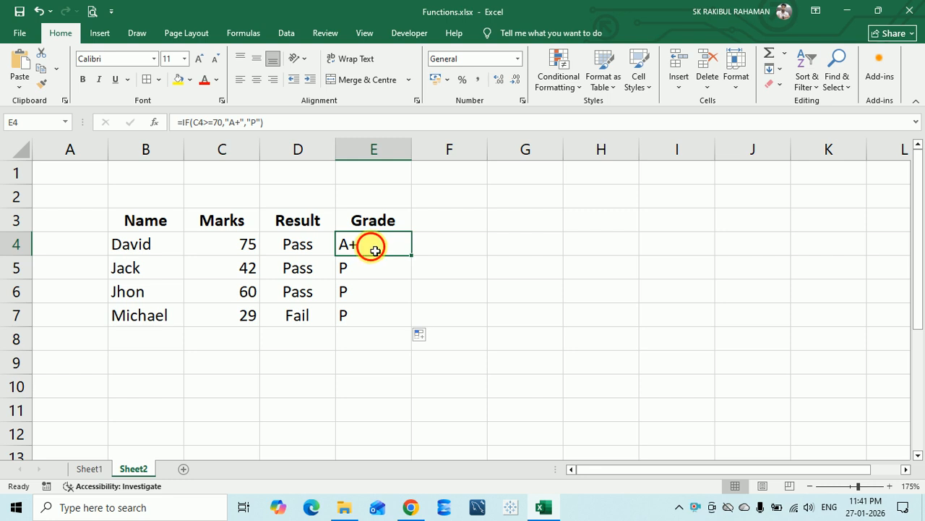
double_click(367, 246)
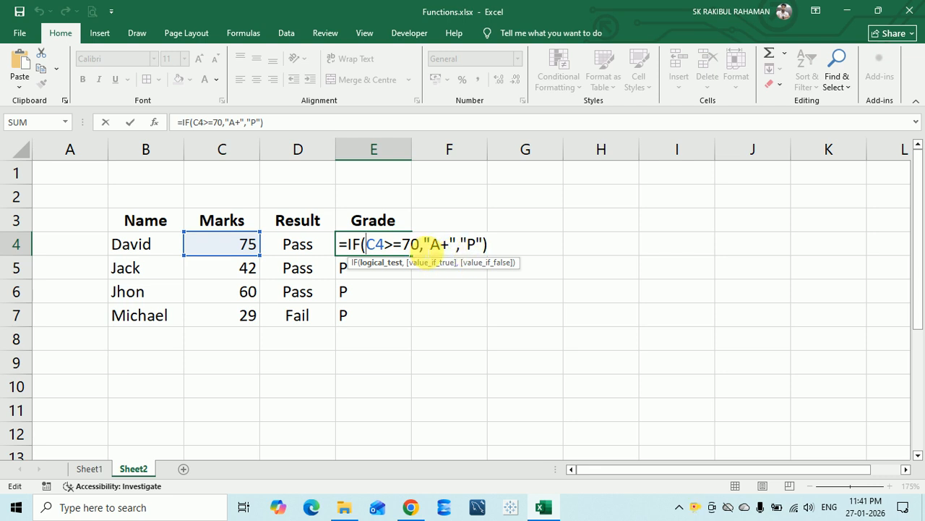
key(ctrl+Return)
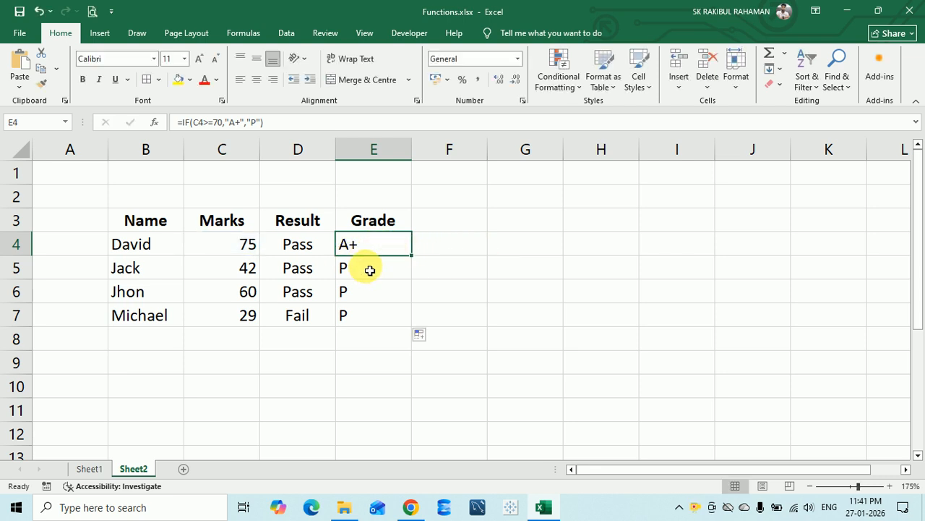
click(239, 251)
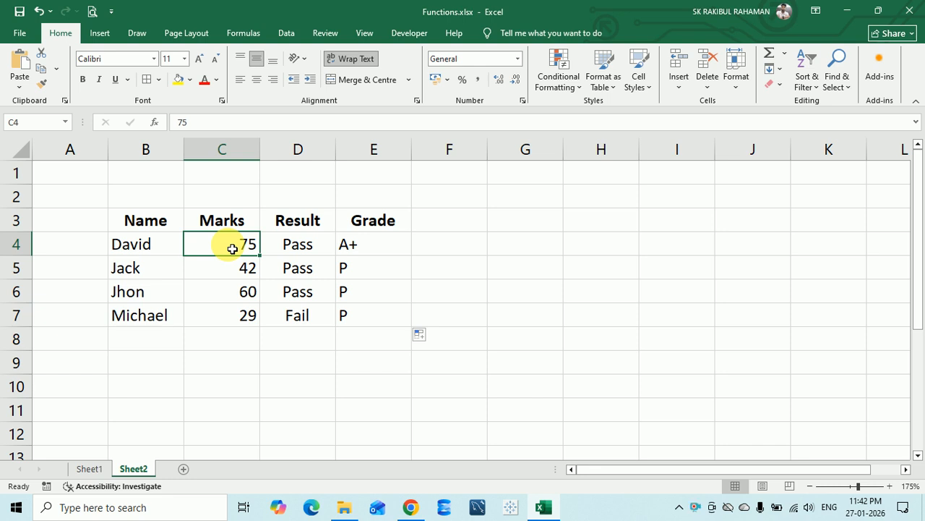
click(230, 292)
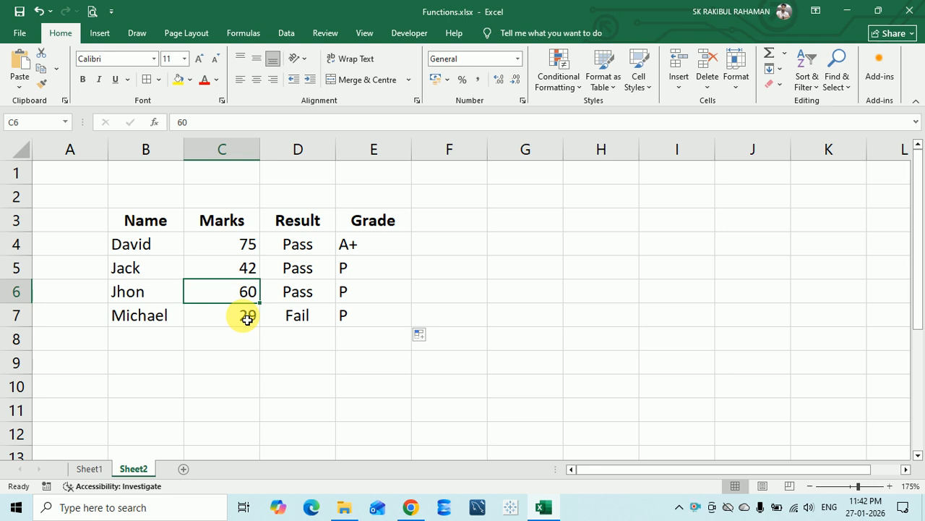
click(387, 248)
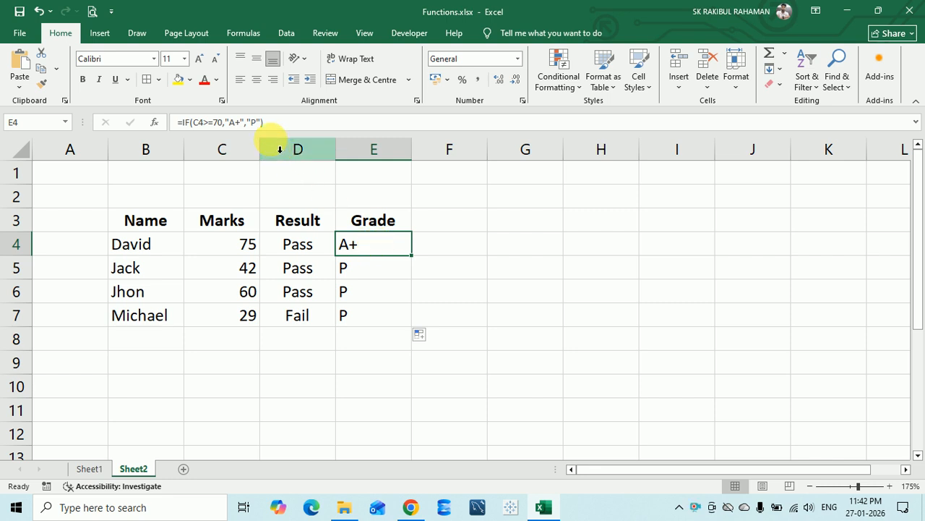
click(266, 125)
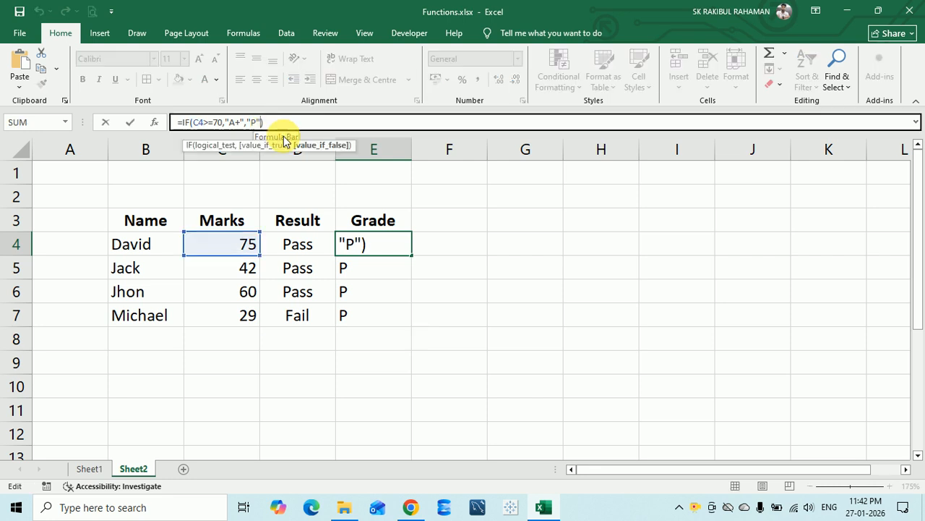
key(Return)
click(375, 250)
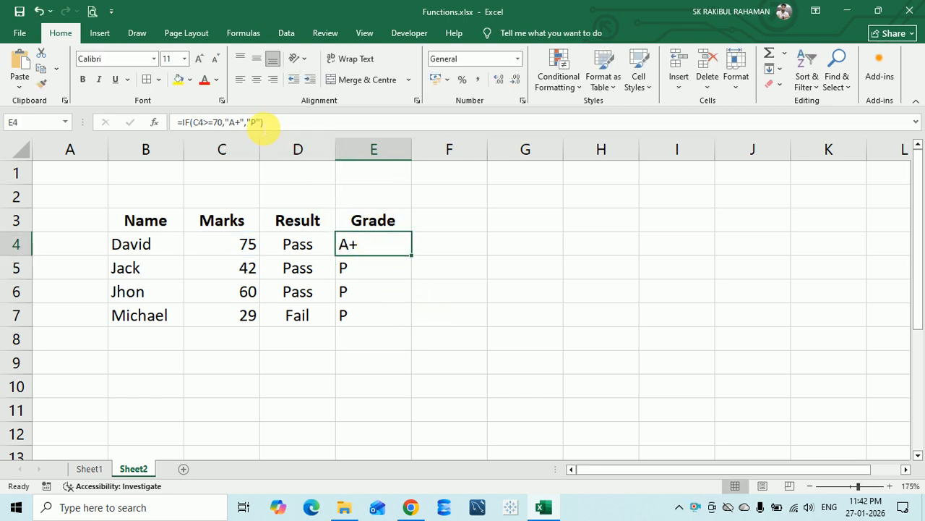
click(254, 122)
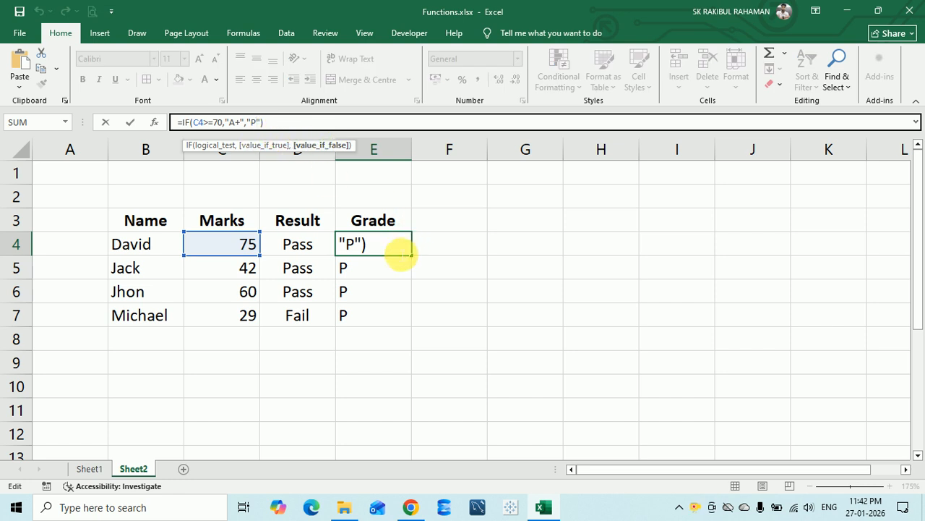
Clear the grade formulas from cells E4 through E7.
click(387, 249)
drag(387, 249, 382, 311)
key(Delete)
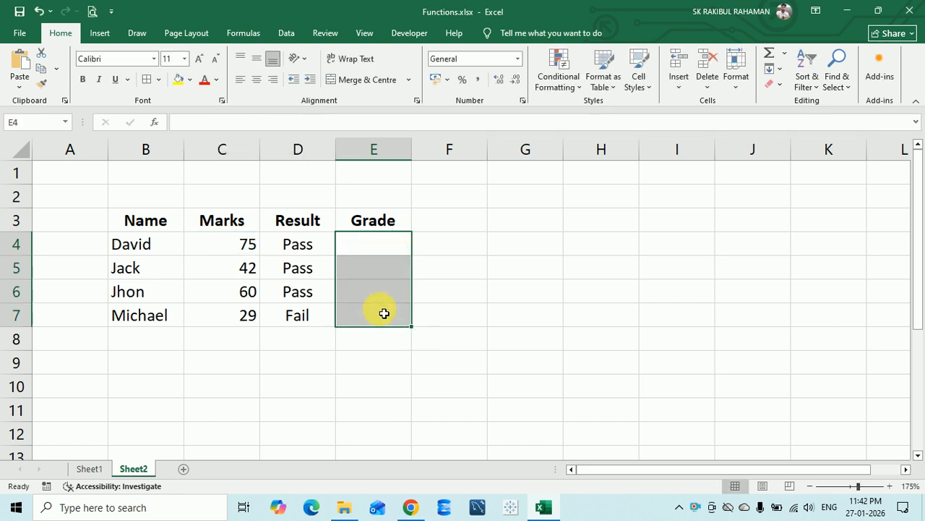
Begin an IF formula in E4 that tests C4>=70 and returns "A+" when true, leaving it open for the value-if-false argument.
click(374, 250)
text(=if)
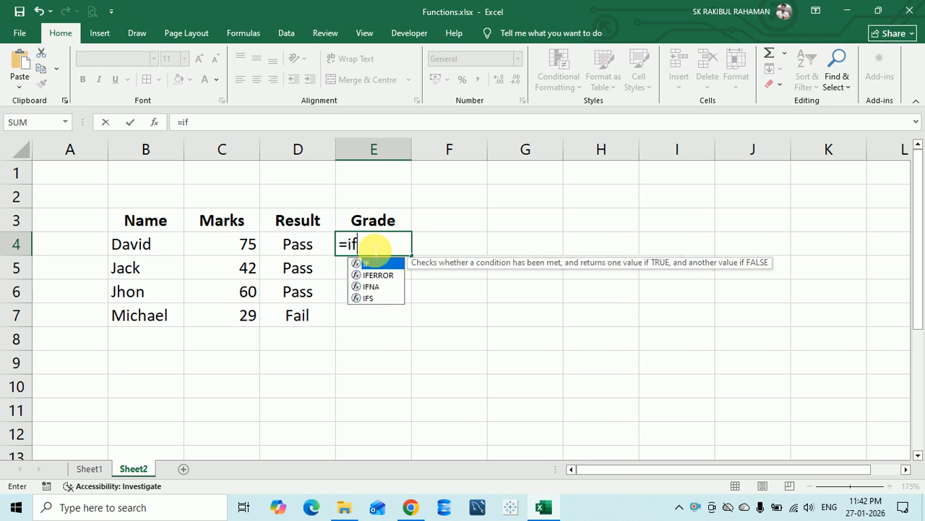
key(Tab)
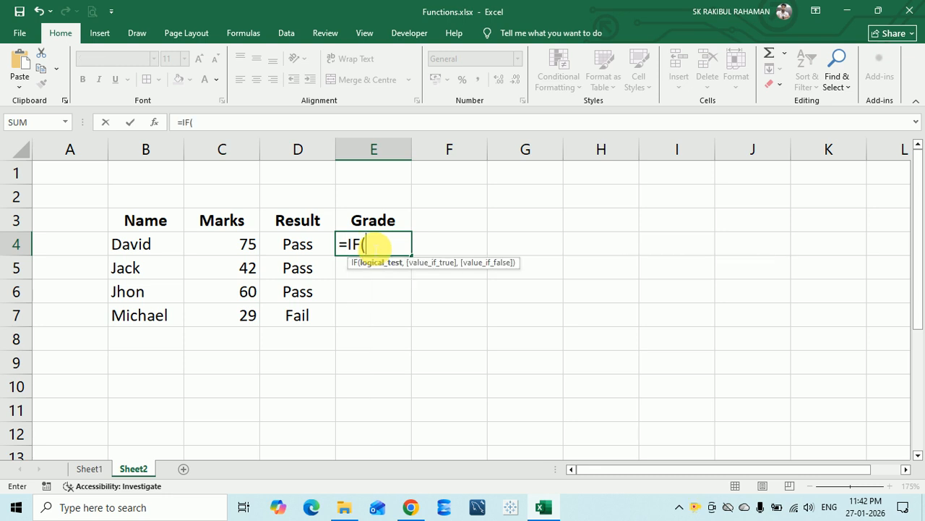
click(220, 246)
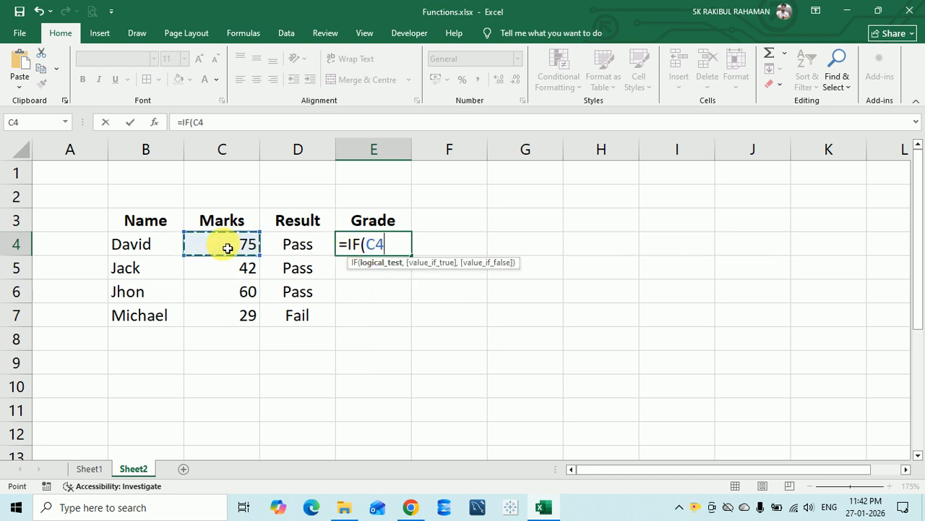
text(>=)
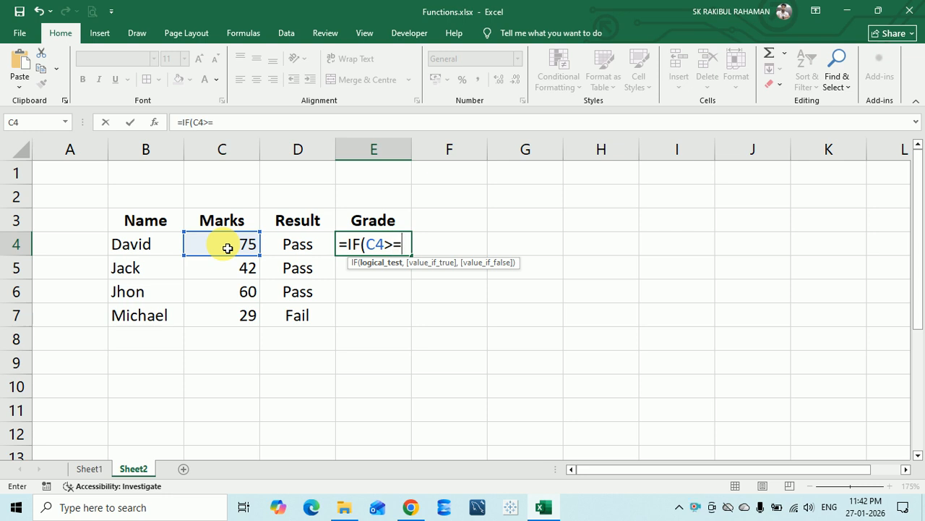
text(70,)
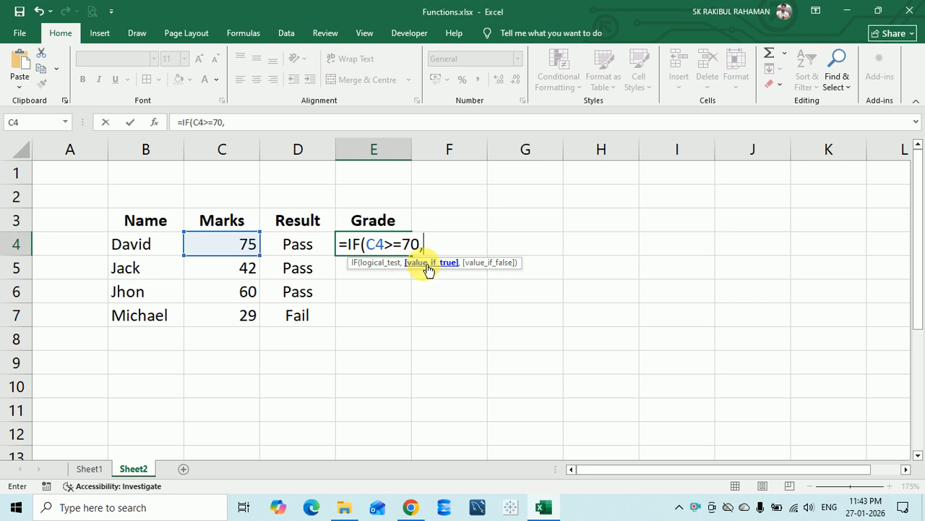
text(")
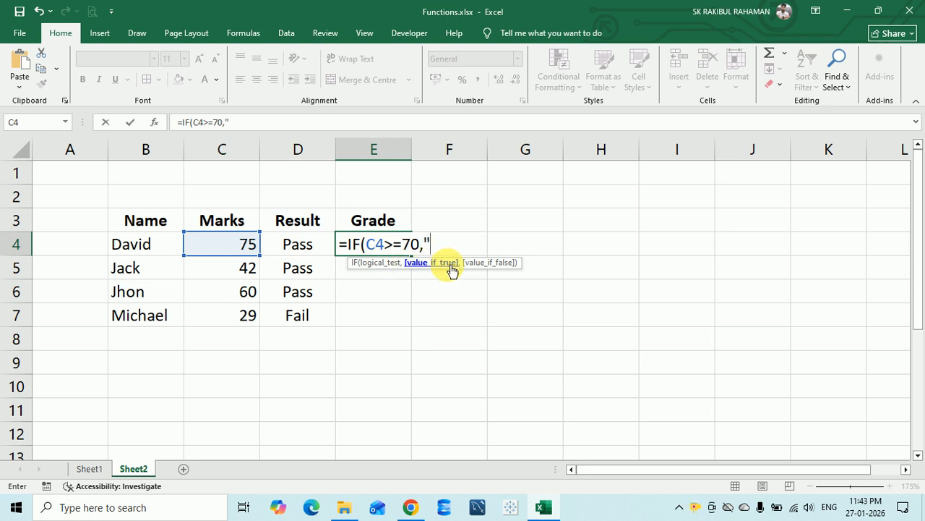
text(A )
text(",)
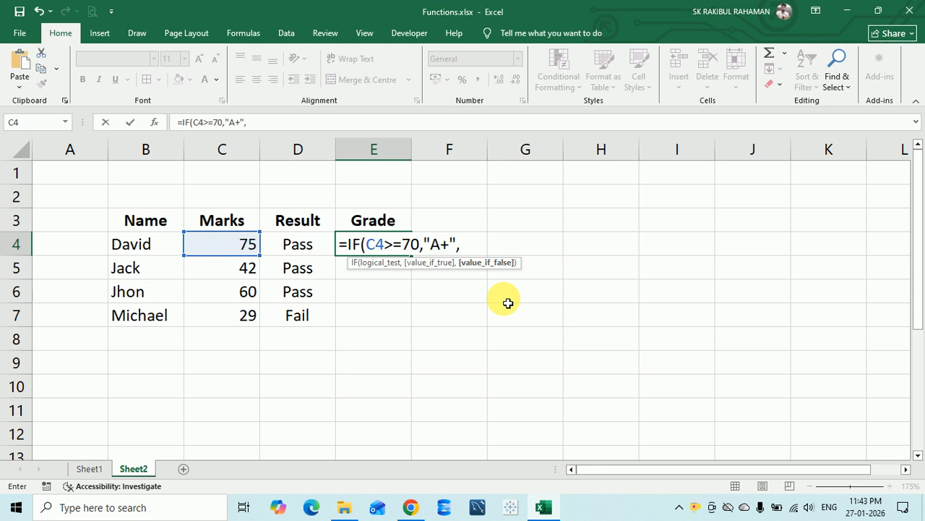
Nest a second IF in the E4 formula that tests C4>=60 and returns "A" when true, leaving its value-if-false argument open.
text(if)
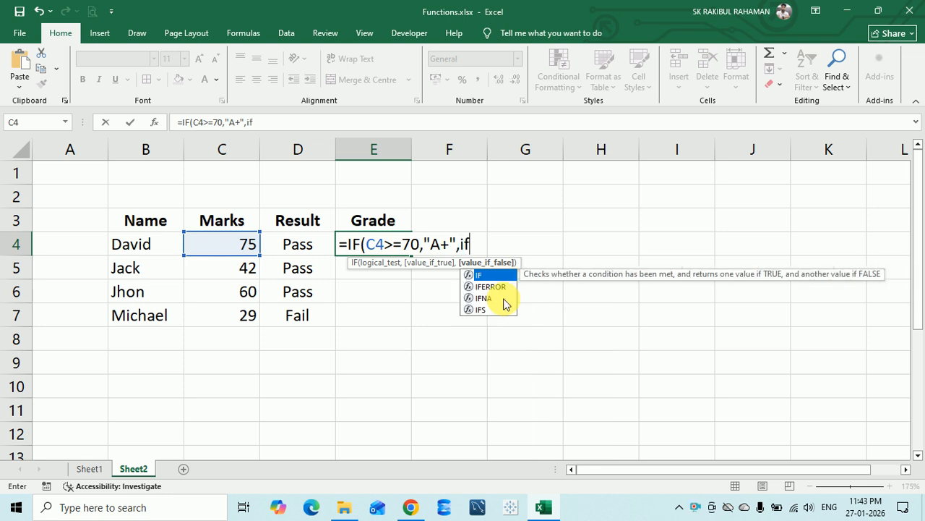
key(Tab)
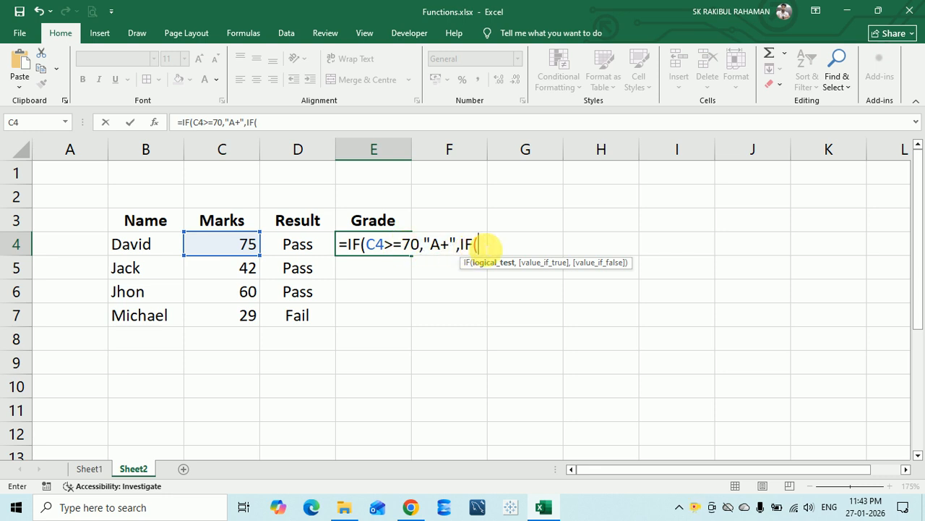
click(226, 247)
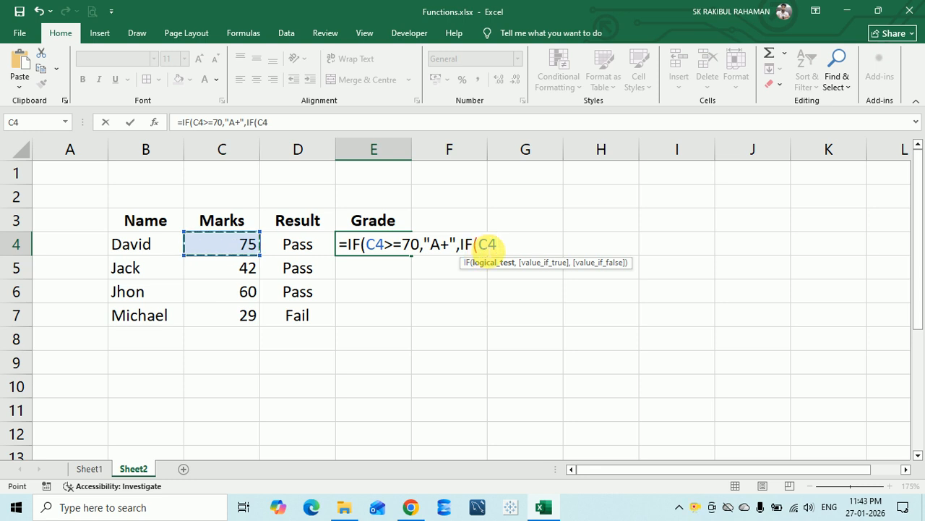
text(>=)
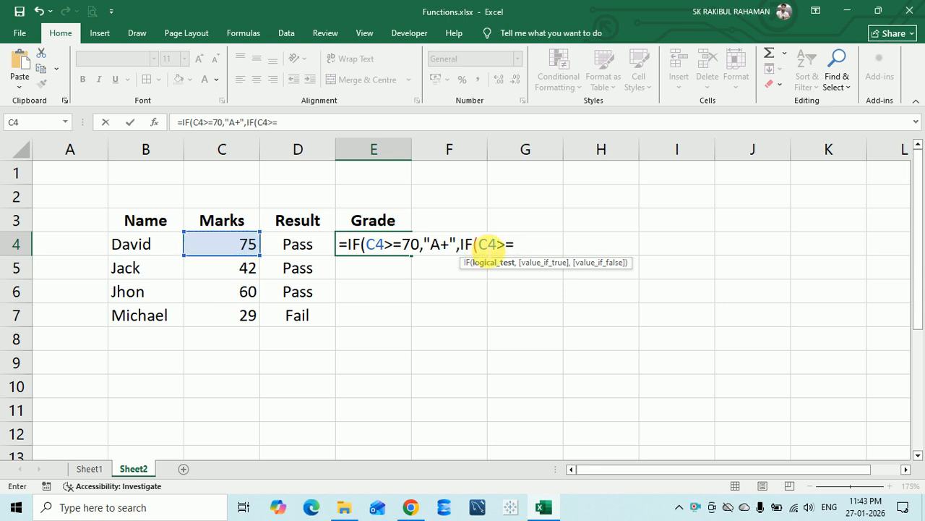
text(60,)
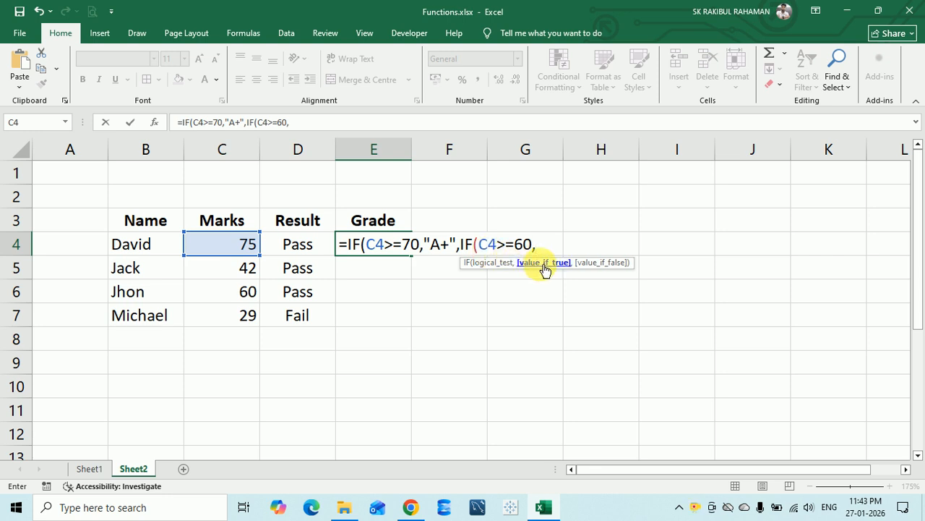
text("A",)
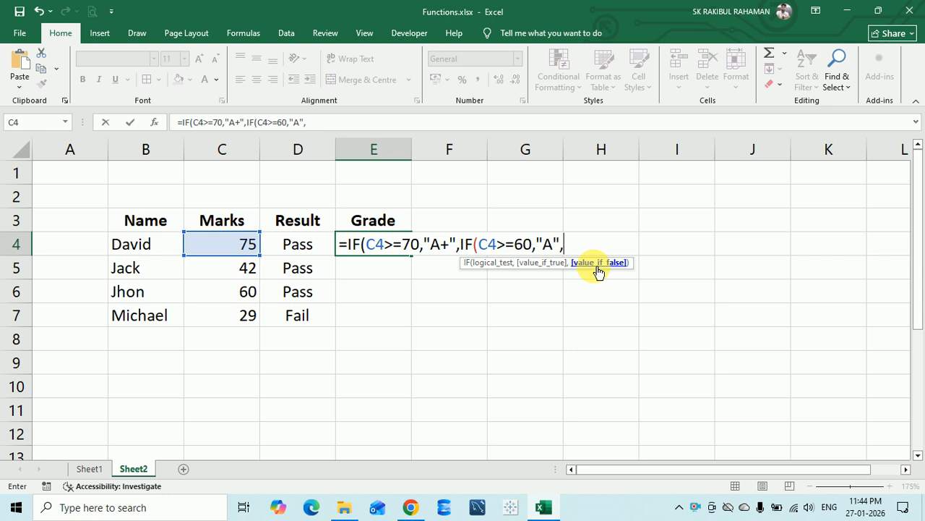
Nest a third IF in the E4 formula that tests C4>=40 and returns "B" when true, leaving its value-if-false argument open.
text(if()
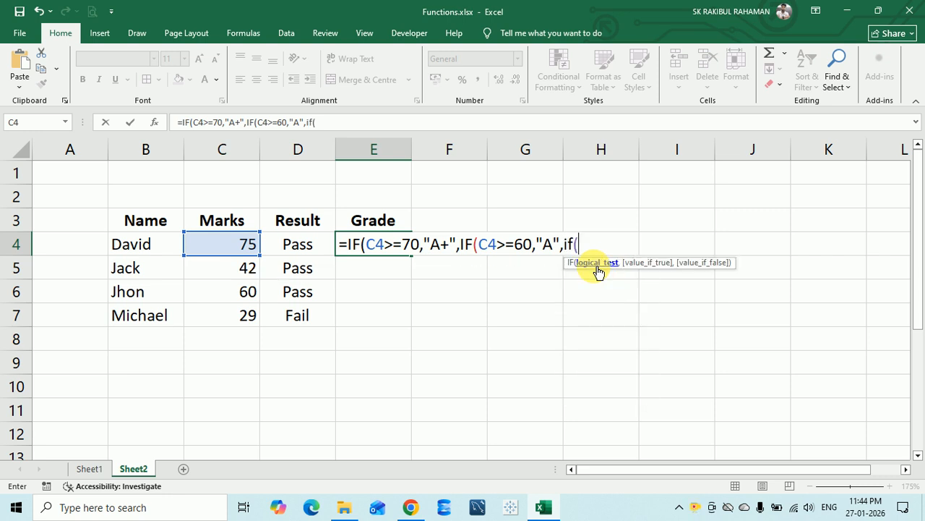
click(233, 246)
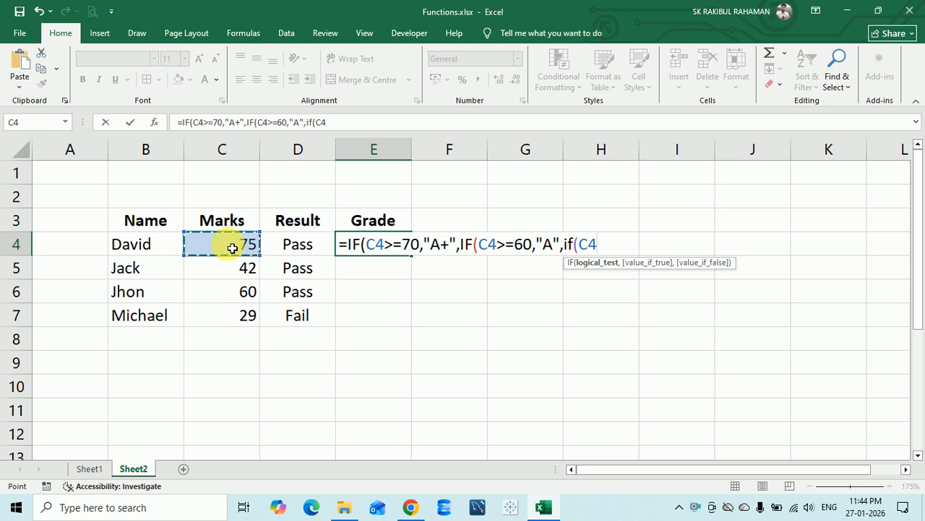
text(>=)
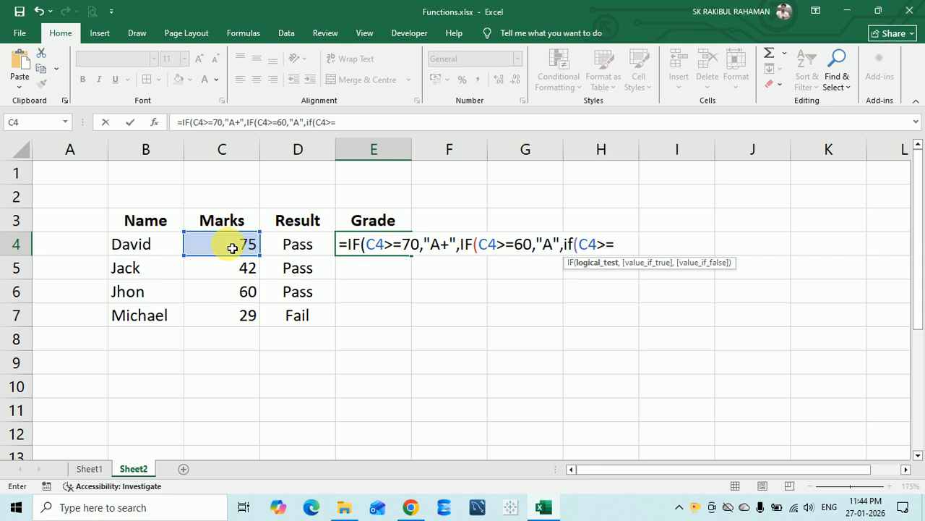
text(40,)
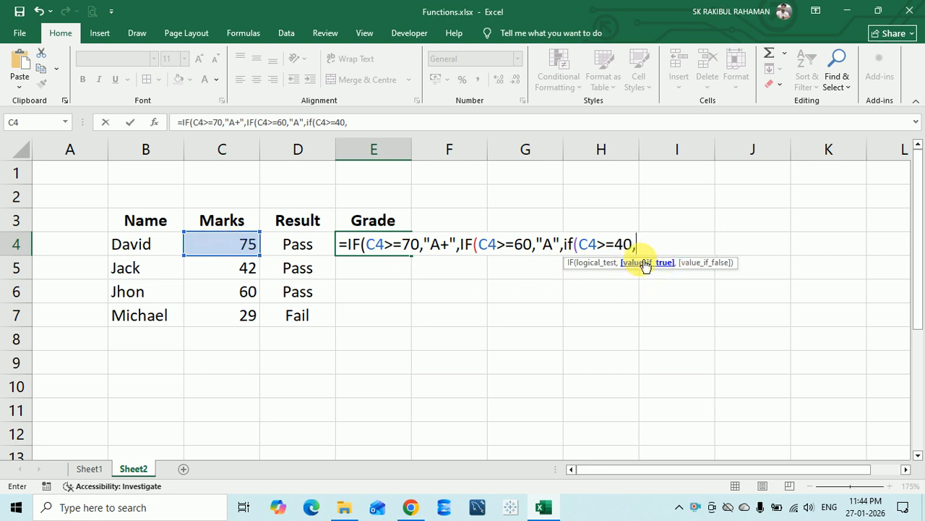
text("B)
text(",)
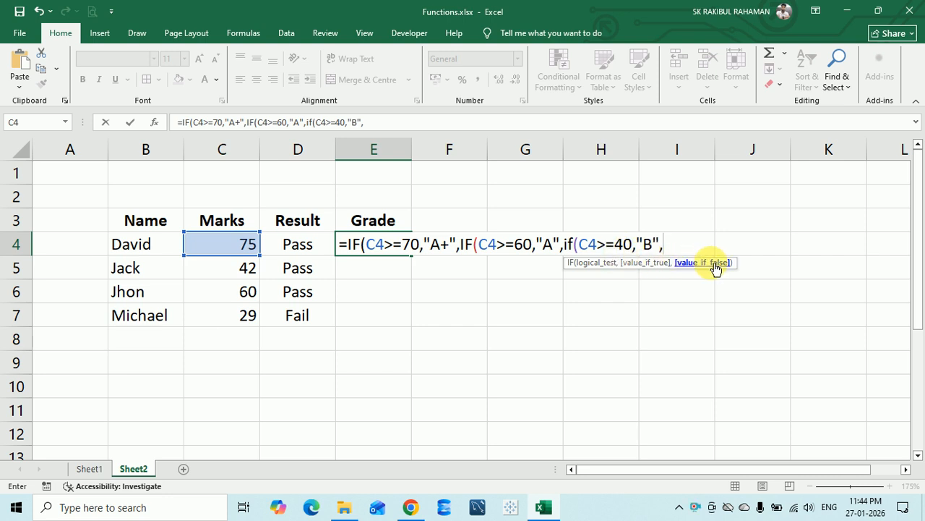
text("C")
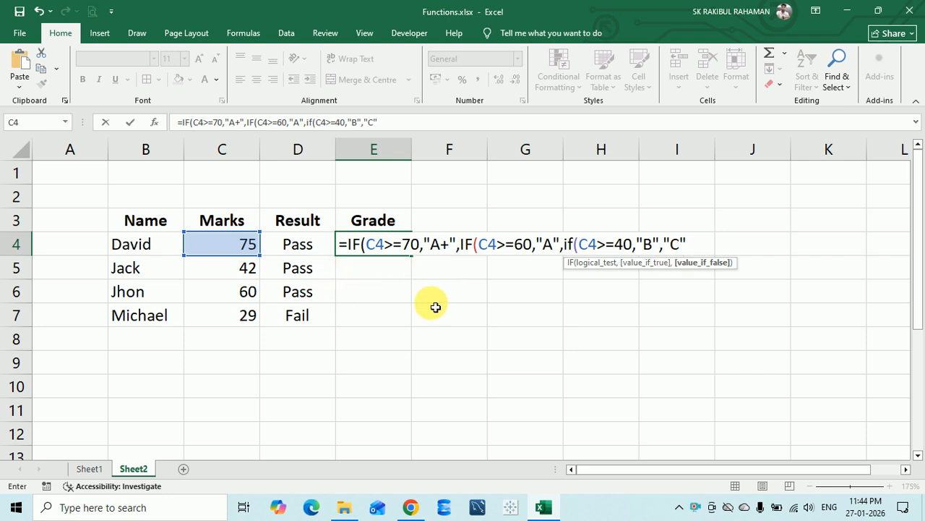
key(BackSpace)
key(BackSpace)
key(BackSpace)
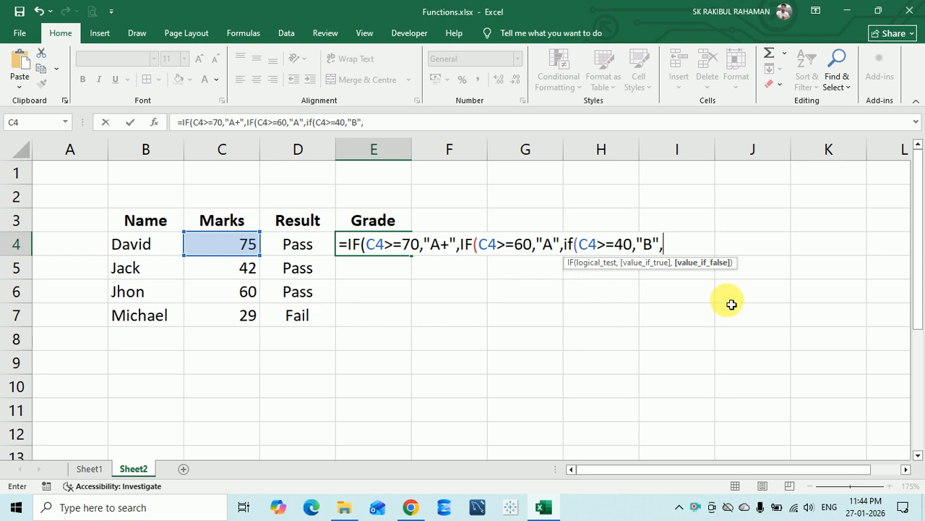
Nest a fourth IF in the E4 formula that tests C4>=30 and returns "C" when true, leaving its value-if-false argument open.
text(IF()
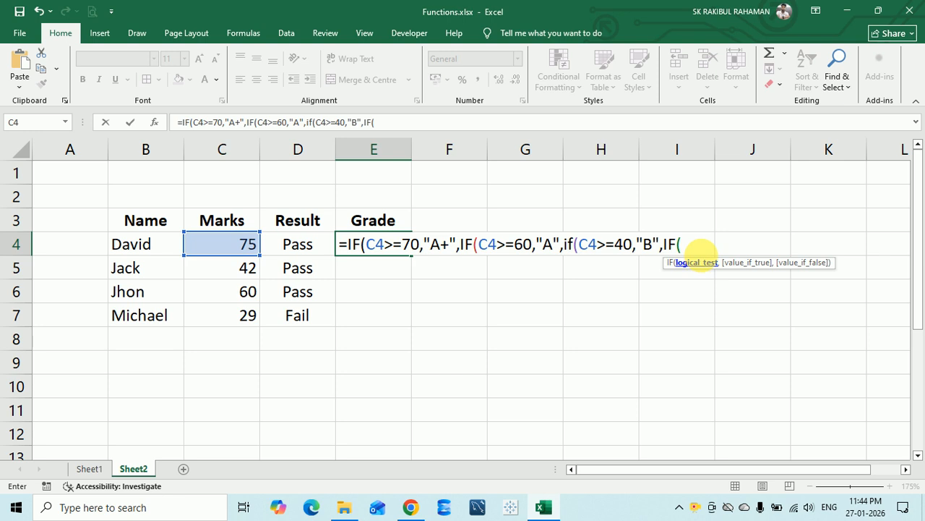
click(236, 246)
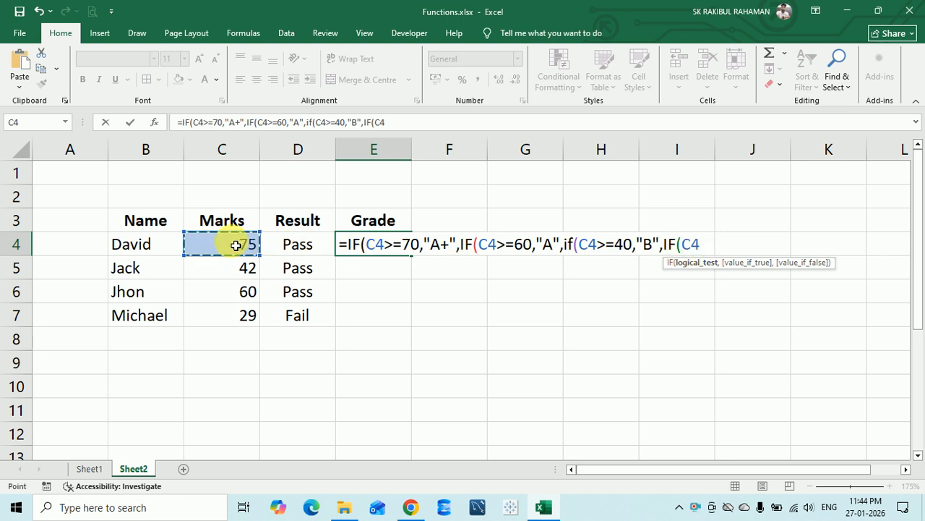
text(>)
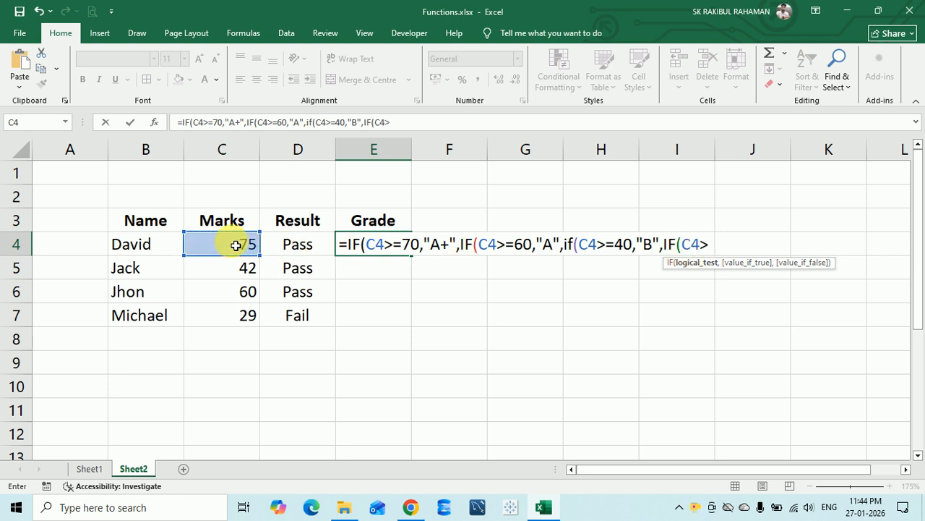
text(=30,")
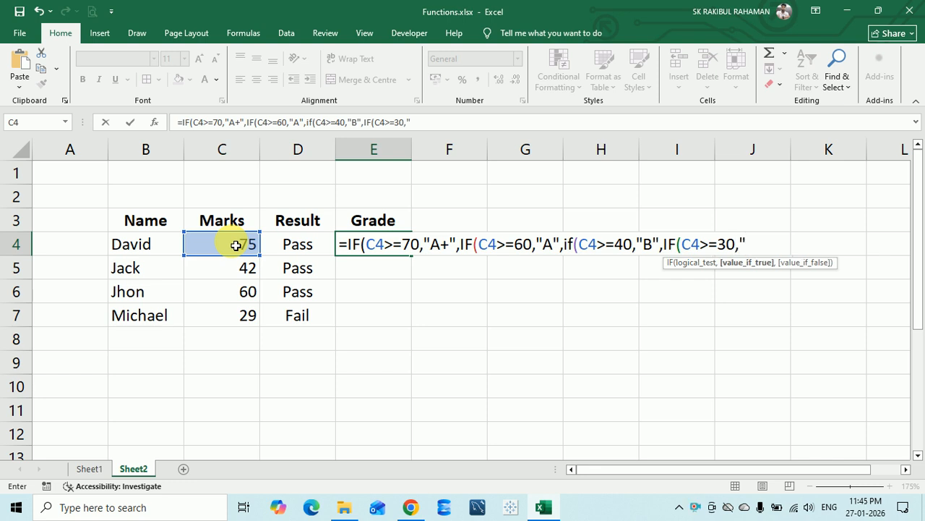
text(C",)
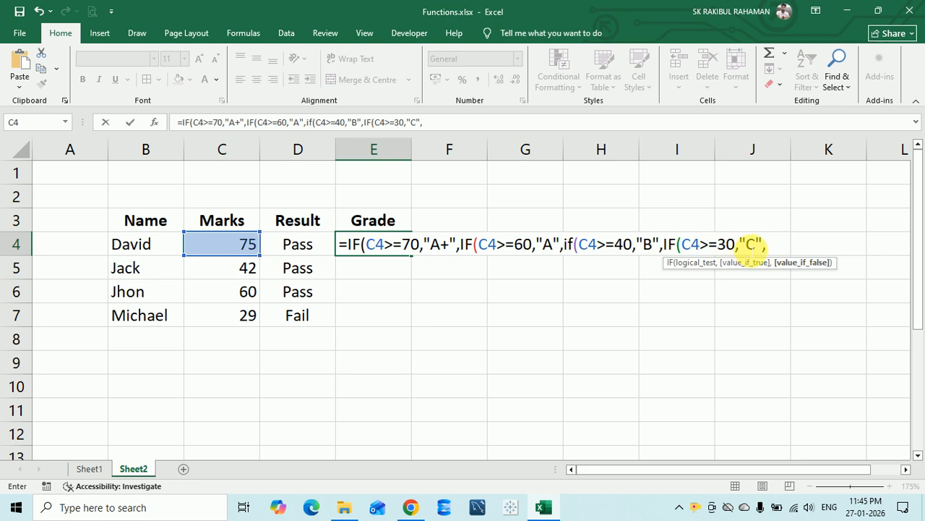
Finish the E4 formula with "Failed" as the final value if false, close all four nested IFs and enter it.
text(")
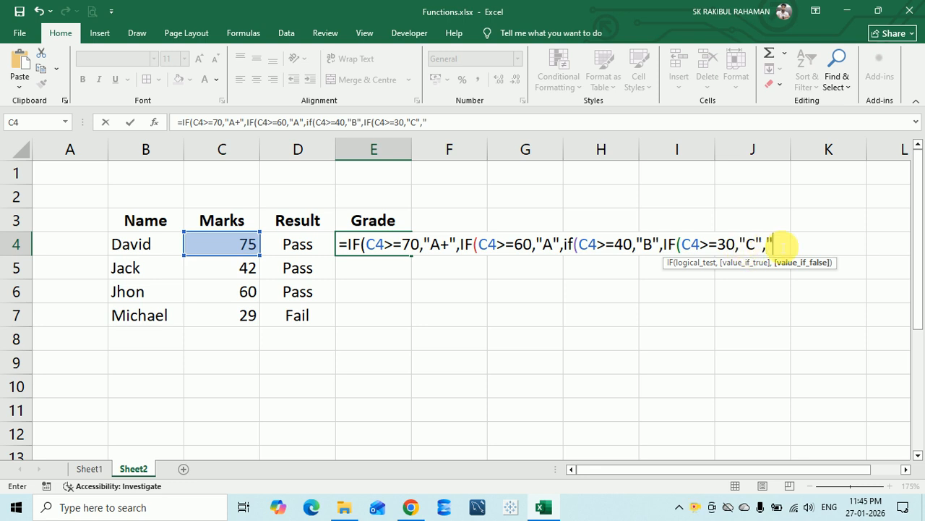
text(Failed)
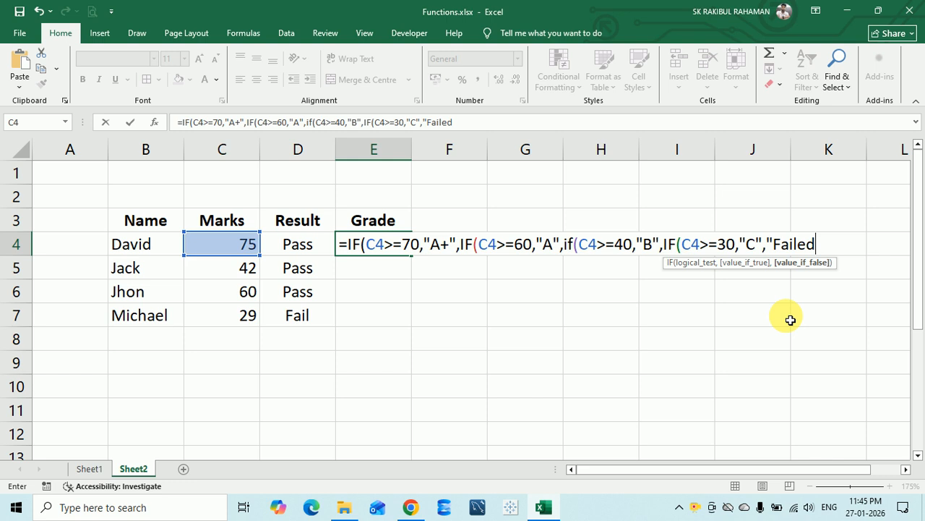
text(")
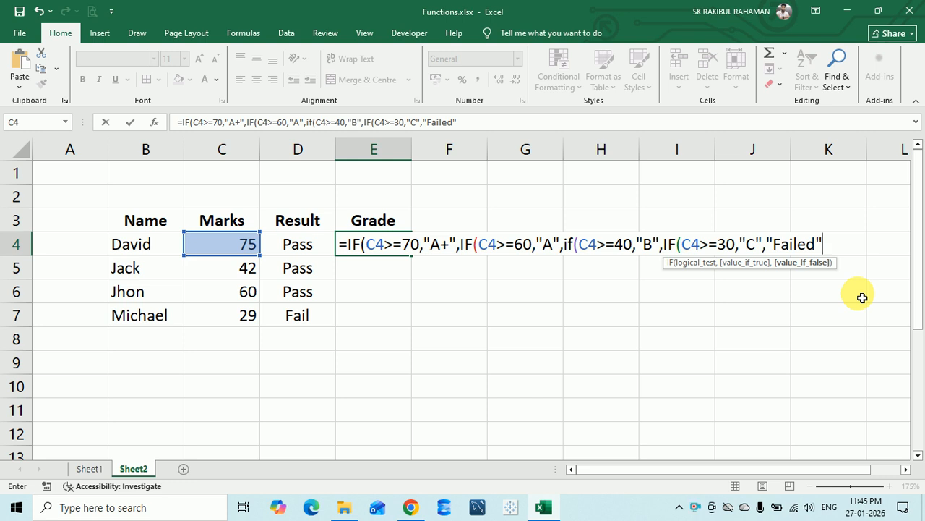
text())
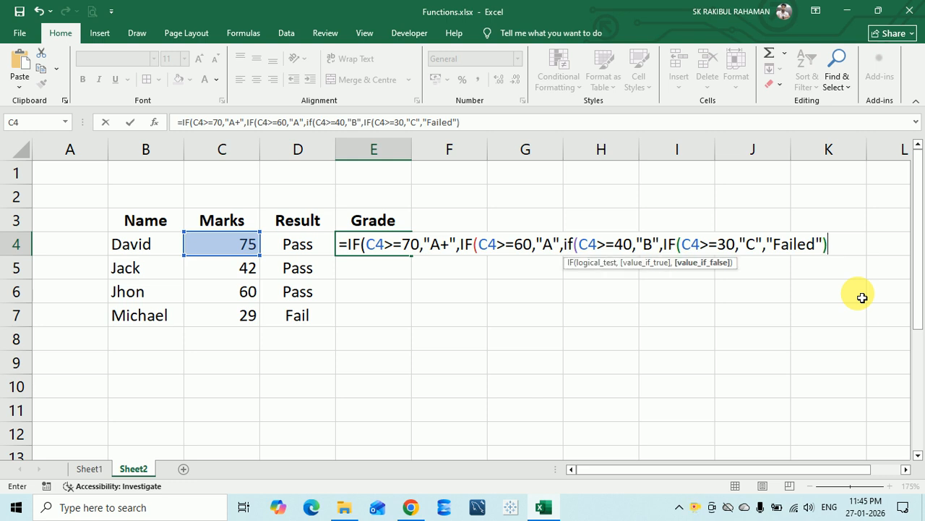
text()))
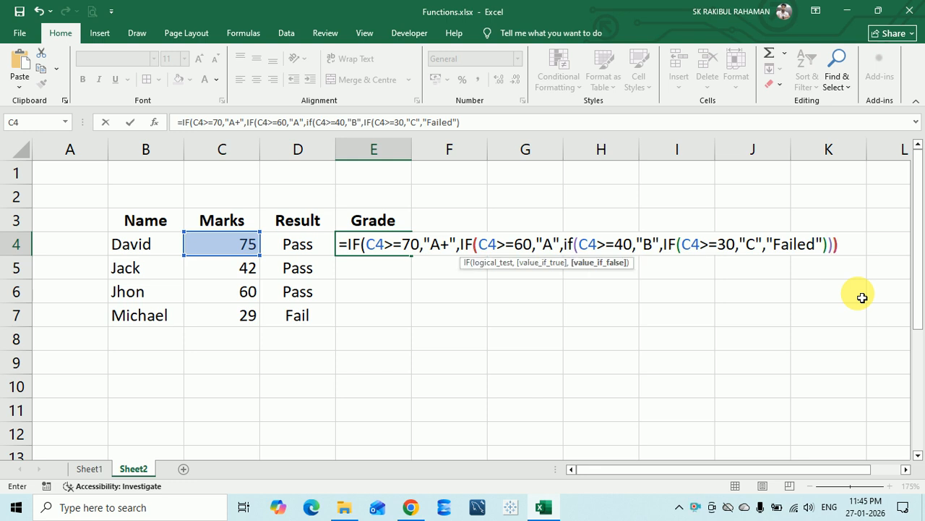
text())
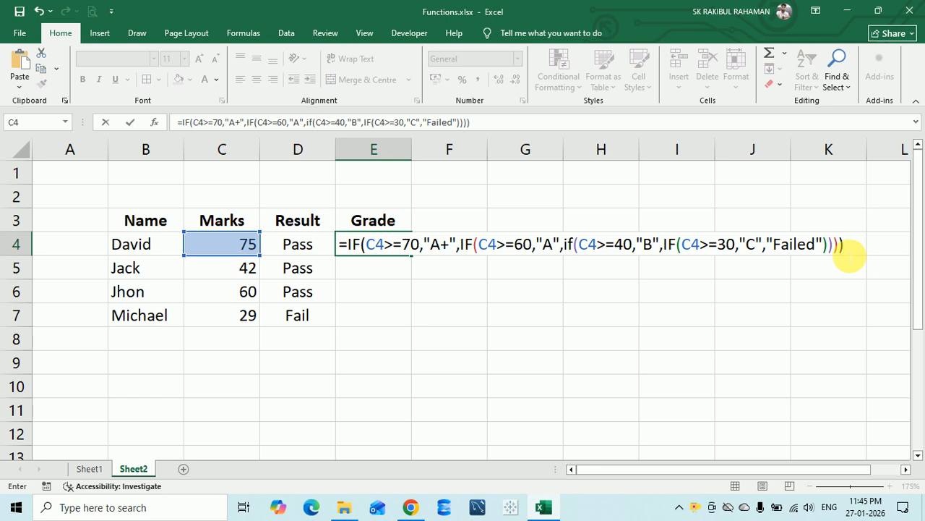
key(Return)
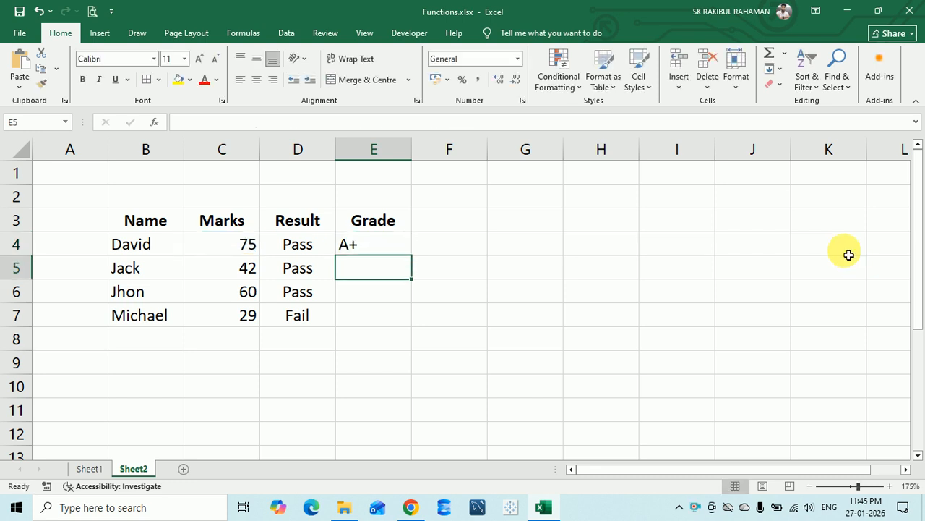
Fill the nested IF grade formula from E4 down through E7 and select E6 to check its copy.
click(403, 245)
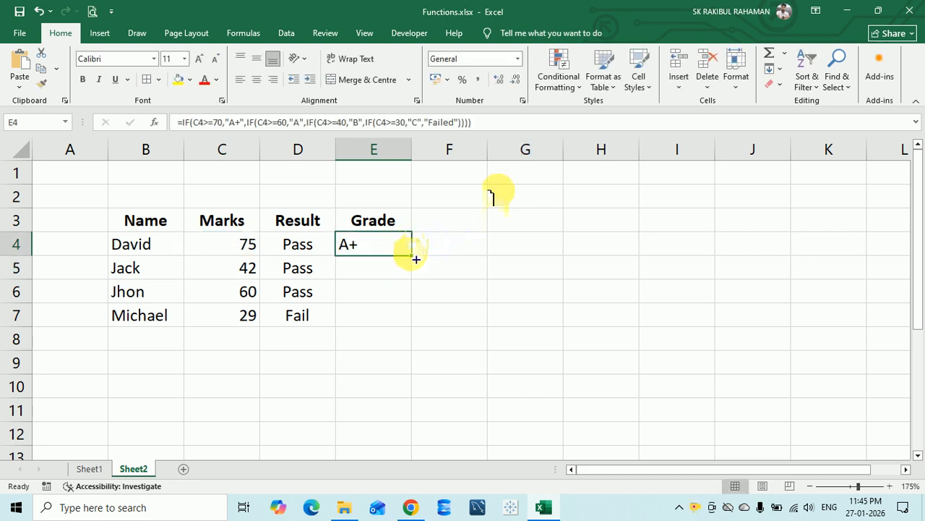
drag(412, 256, 417, 326)
click(372, 297)
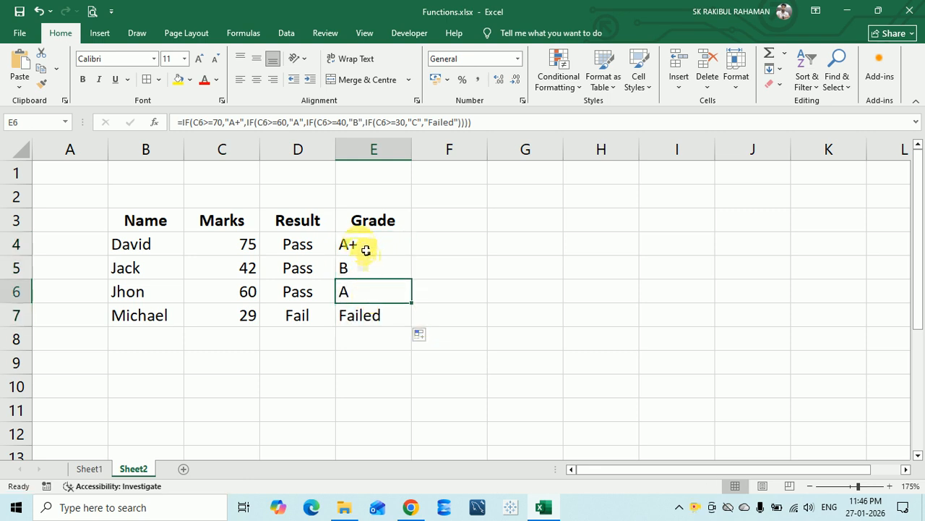
Compare each mark in C4:C7 with the nested IF formula and grade in E4:E7, row by row, leaving the formulas unedited.
click(218, 244)
click(367, 243)
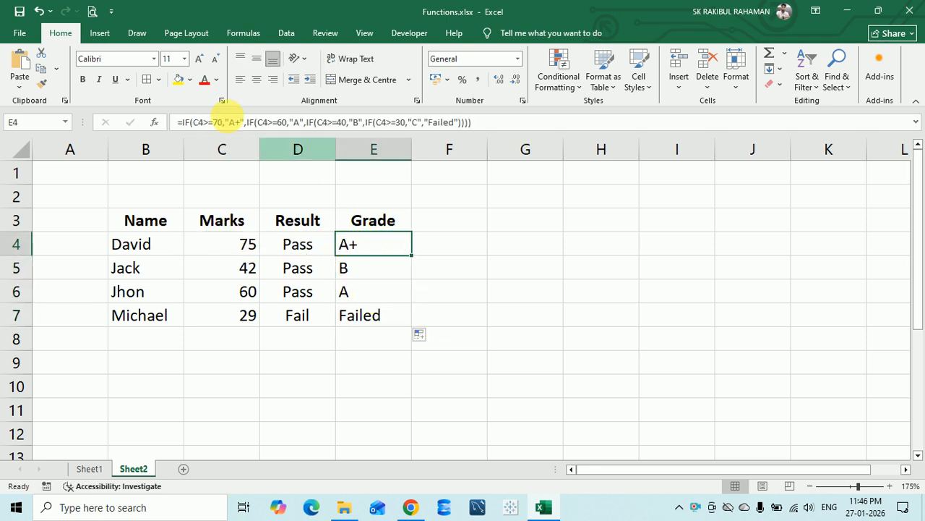
click(222, 124)
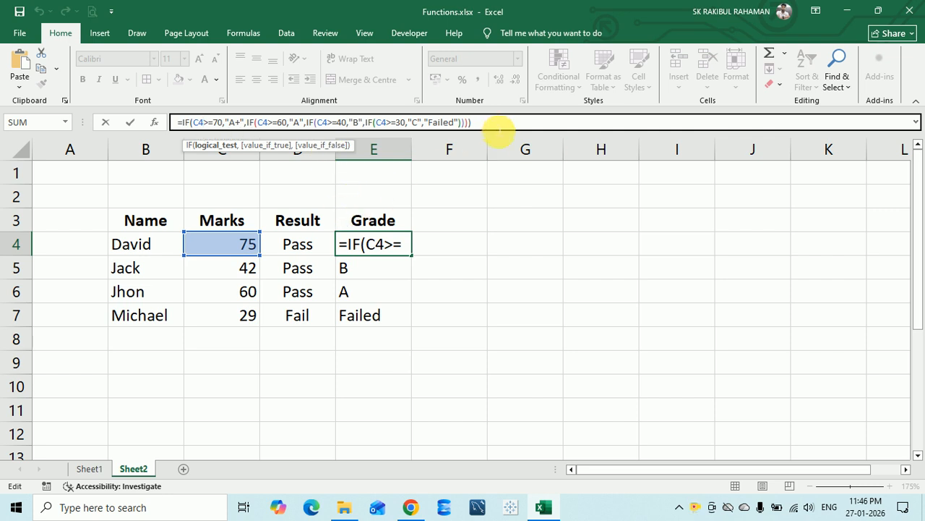
click(498, 124)
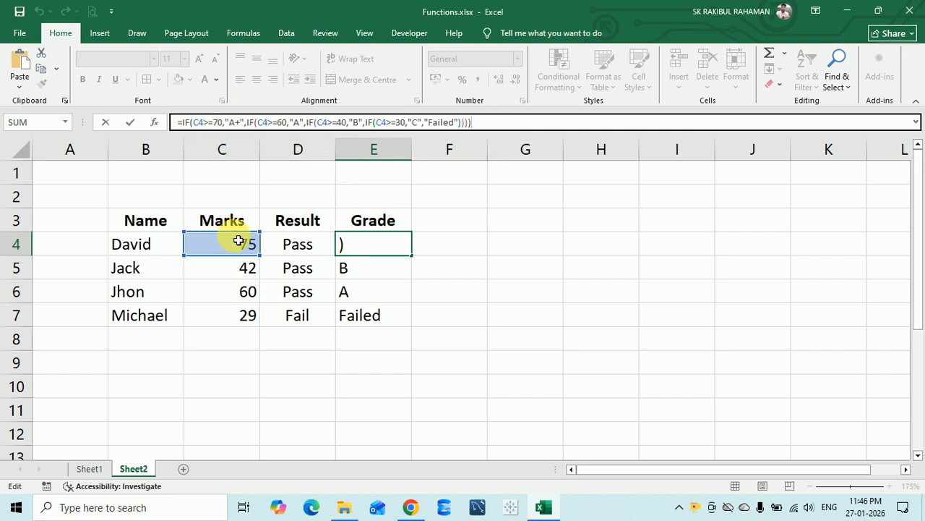
key(Escape)
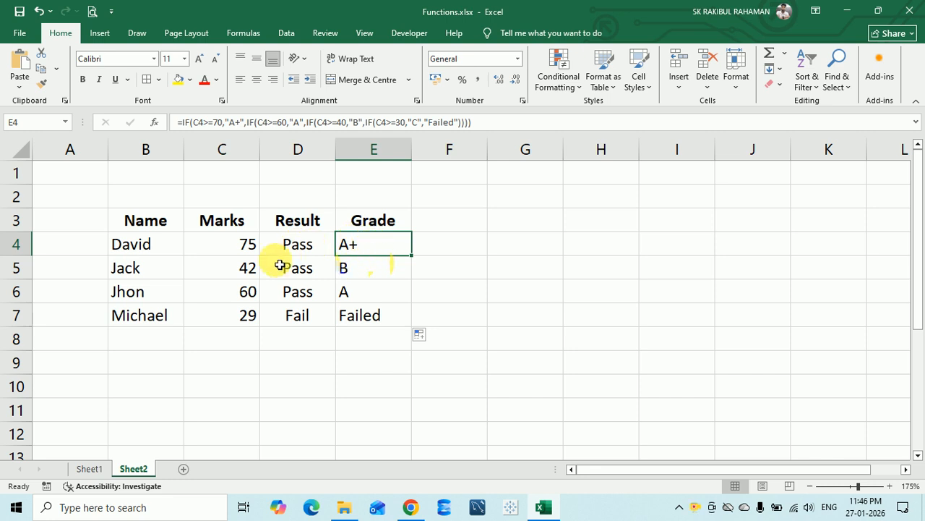
click(238, 268)
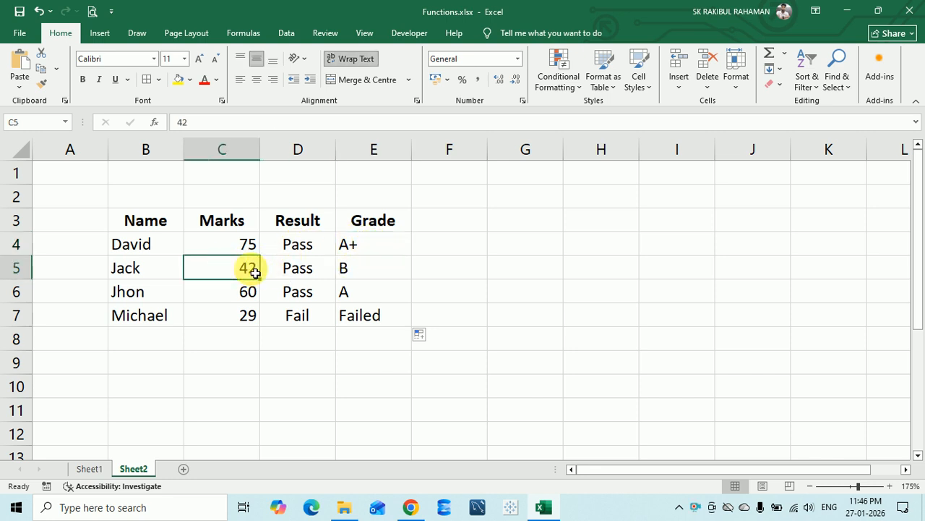
click(371, 272)
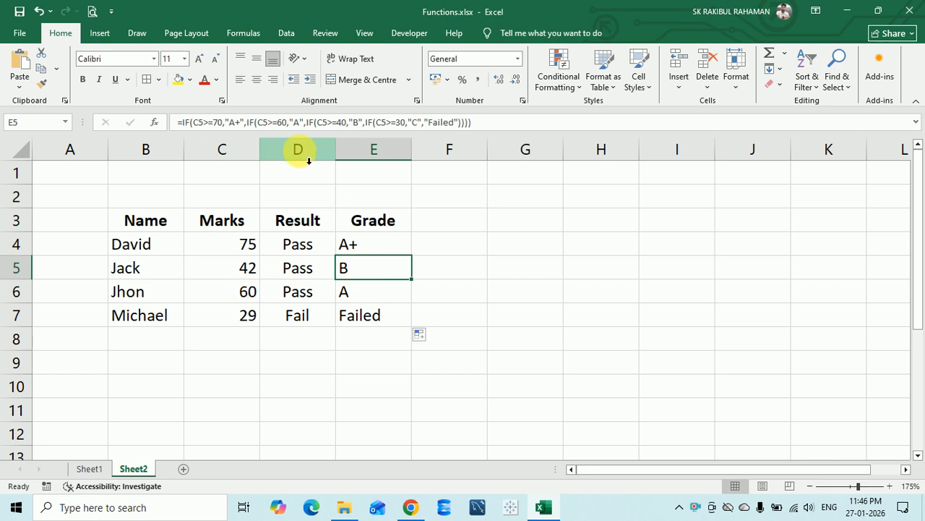
click(355, 125)
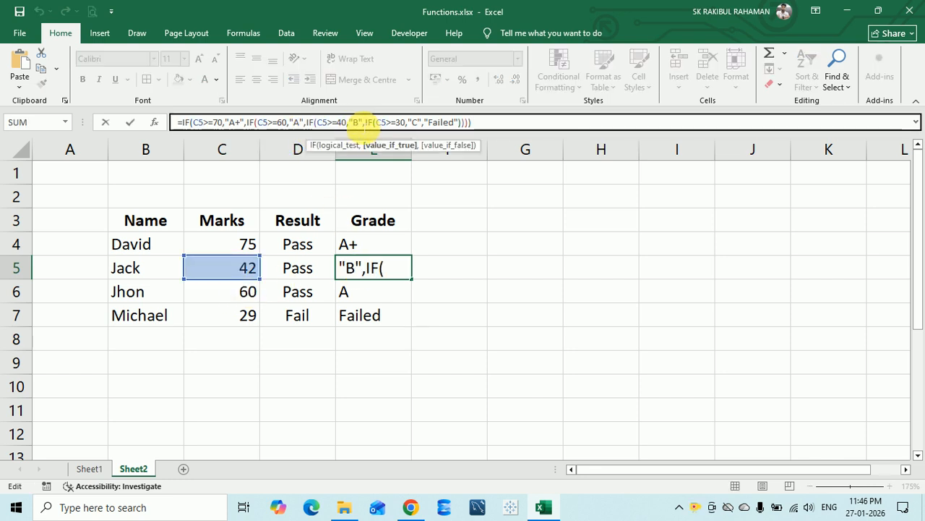
click(239, 290)
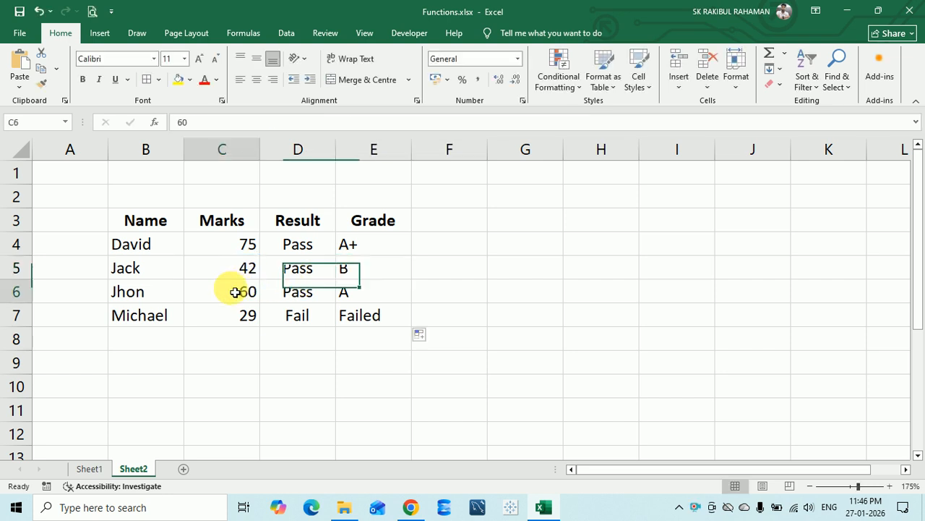
click(359, 296)
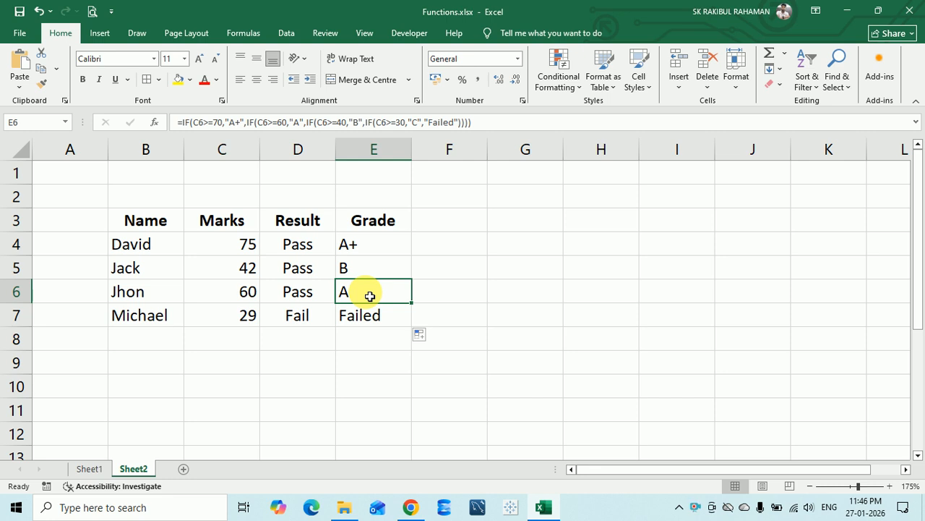
click(244, 316)
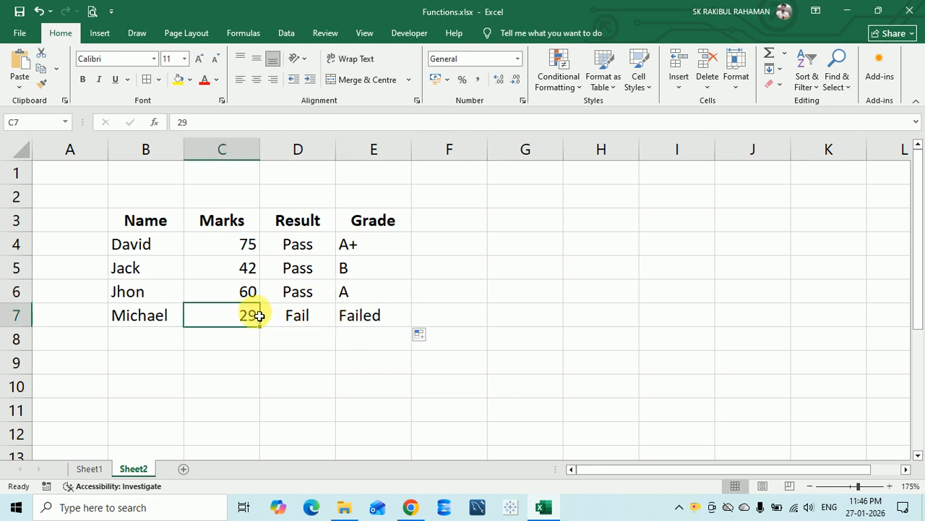
click(376, 316)
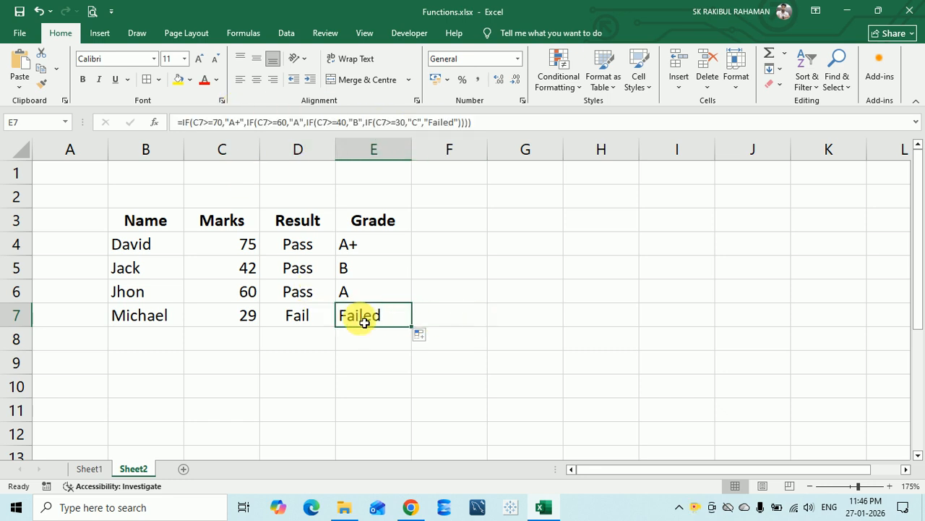
drag(384, 250, 384, 324)
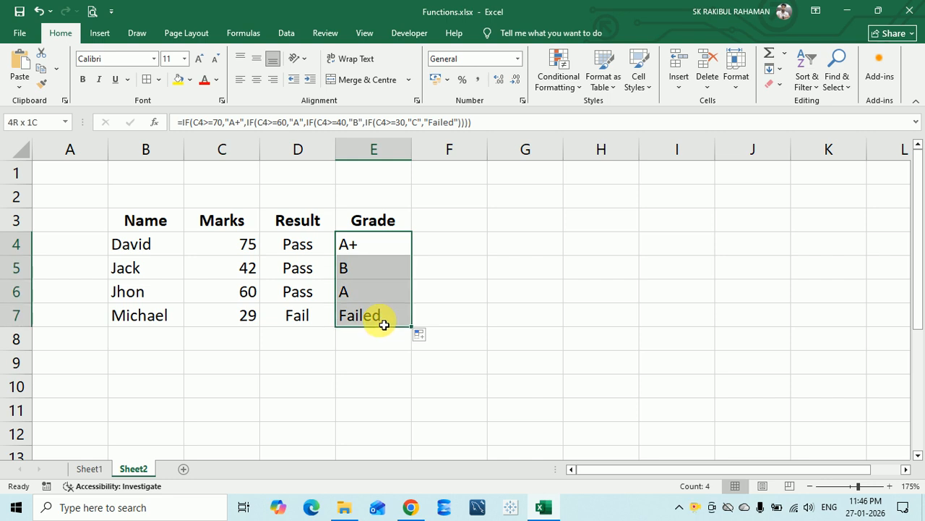
click(428, 291)
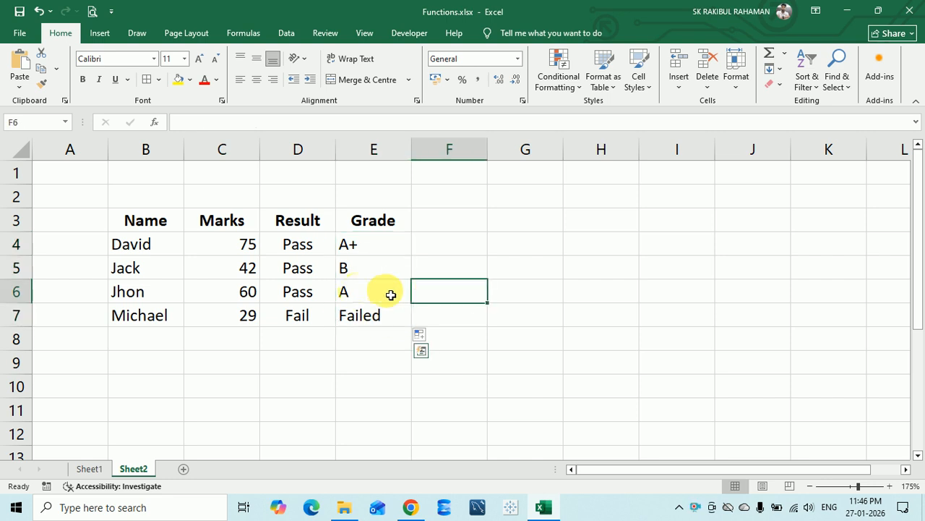
click(390, 294)
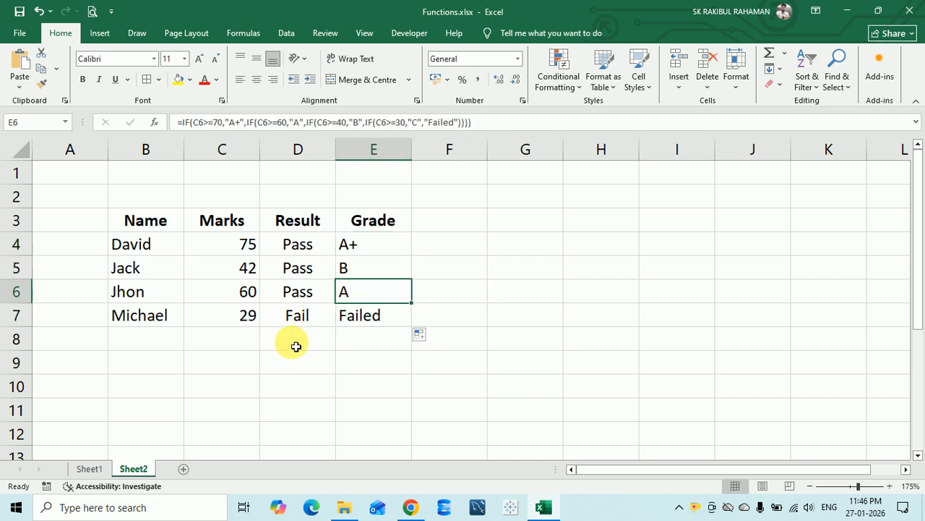
click(296, 346)
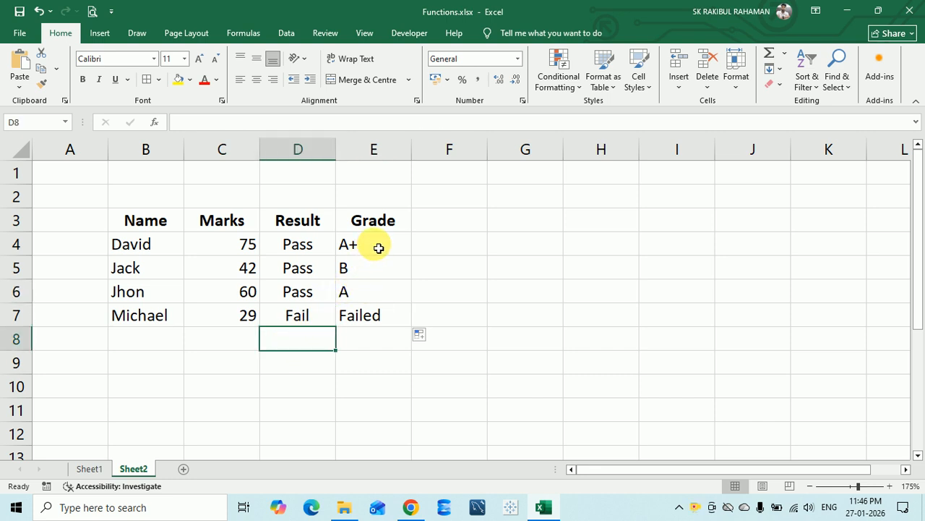
click(377, 247)
click(377, 269)
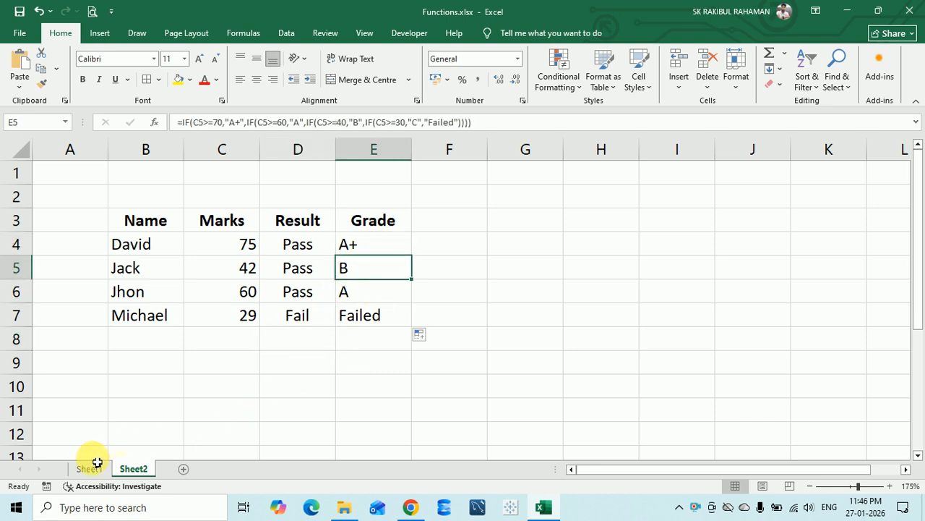